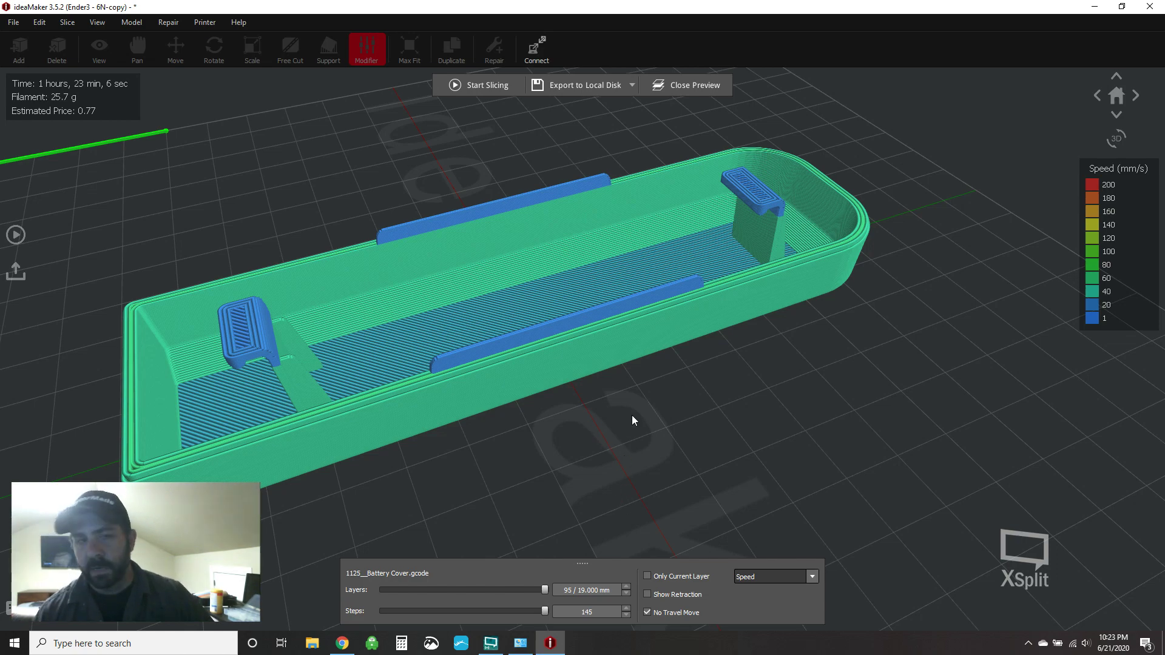
Step: Orbit and zoom the speed preview to view the whole battery cover lengthwise
scroll(622, 385, "down", 3)
right_click_drag(611, 403, 628, 352)
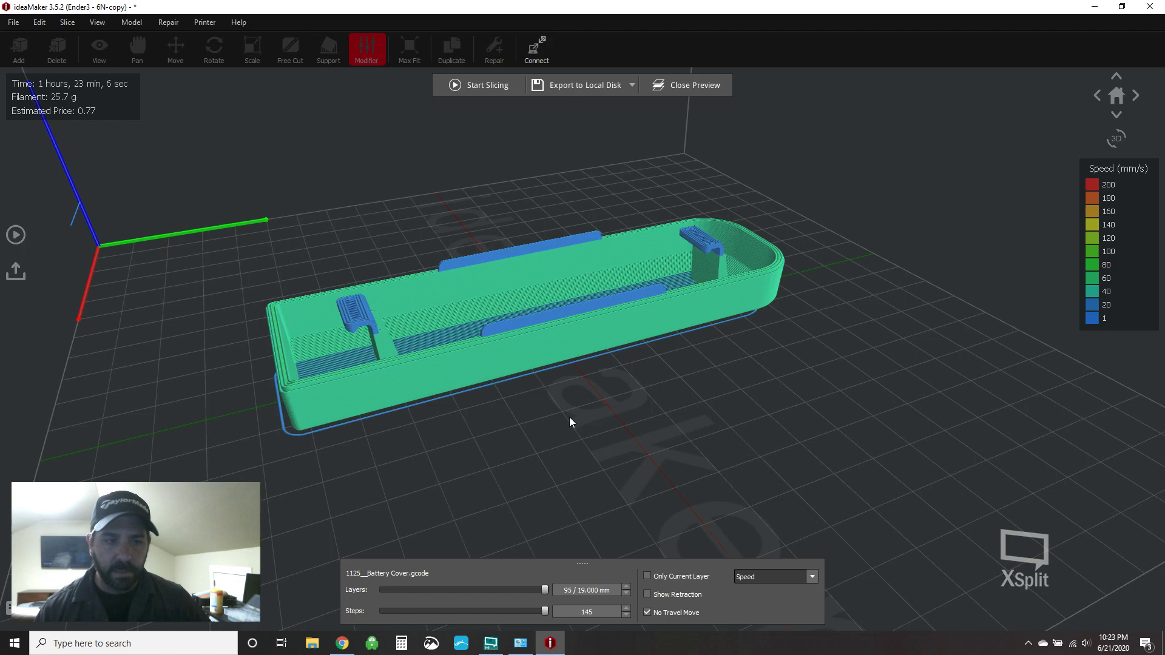
right_click_drag(647, 401, 476, 407)
right_click_drag(817, 401, 585, 409)
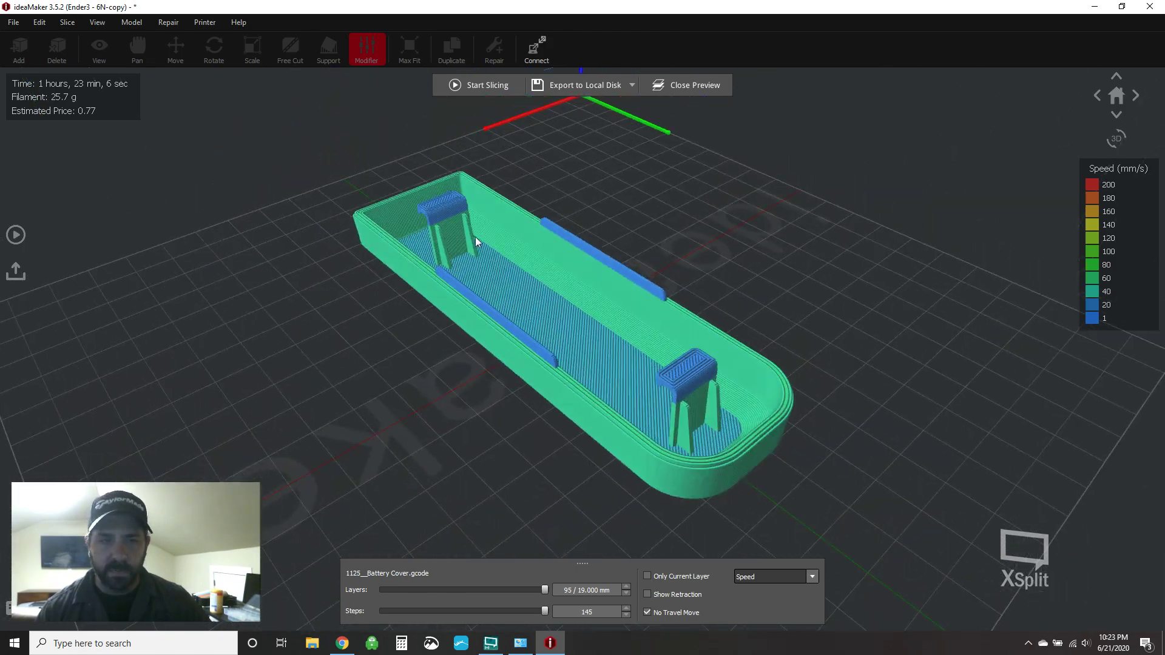
scroll(452, 242, "up", 3)
right_click_drag(452, 243, 453, 305)
scroll(552, 260, "up", 3)
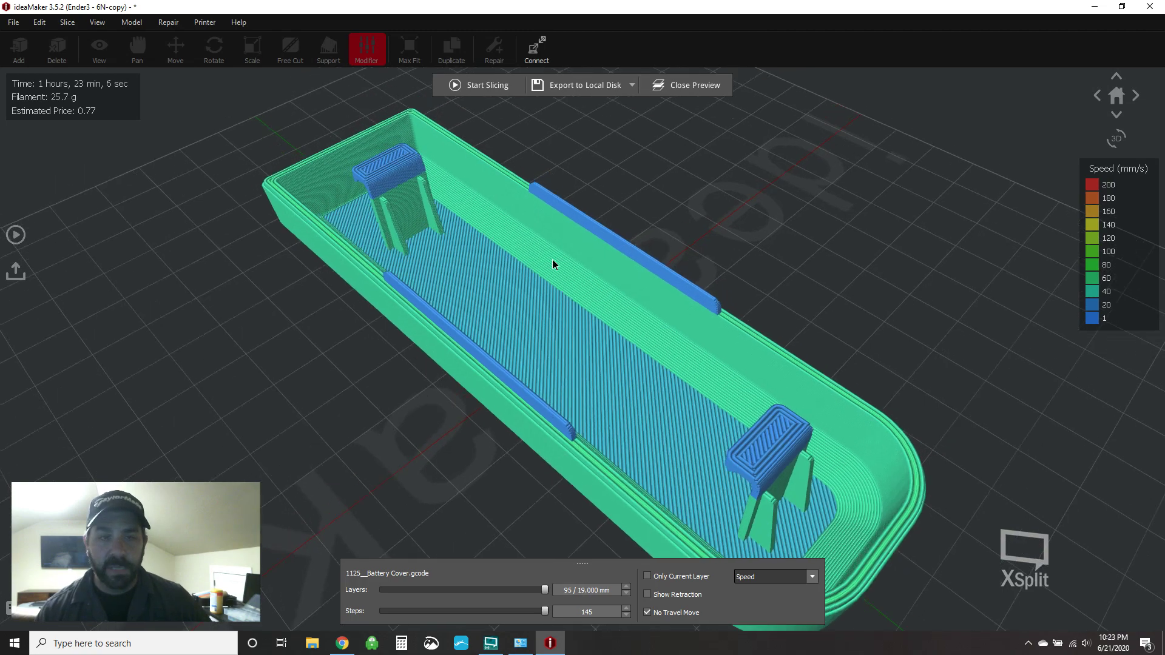
Step: From a diagonal view, limit the preview to layer 47 at 9.400 mm
right_click_drag(566, 241, 517, 224)
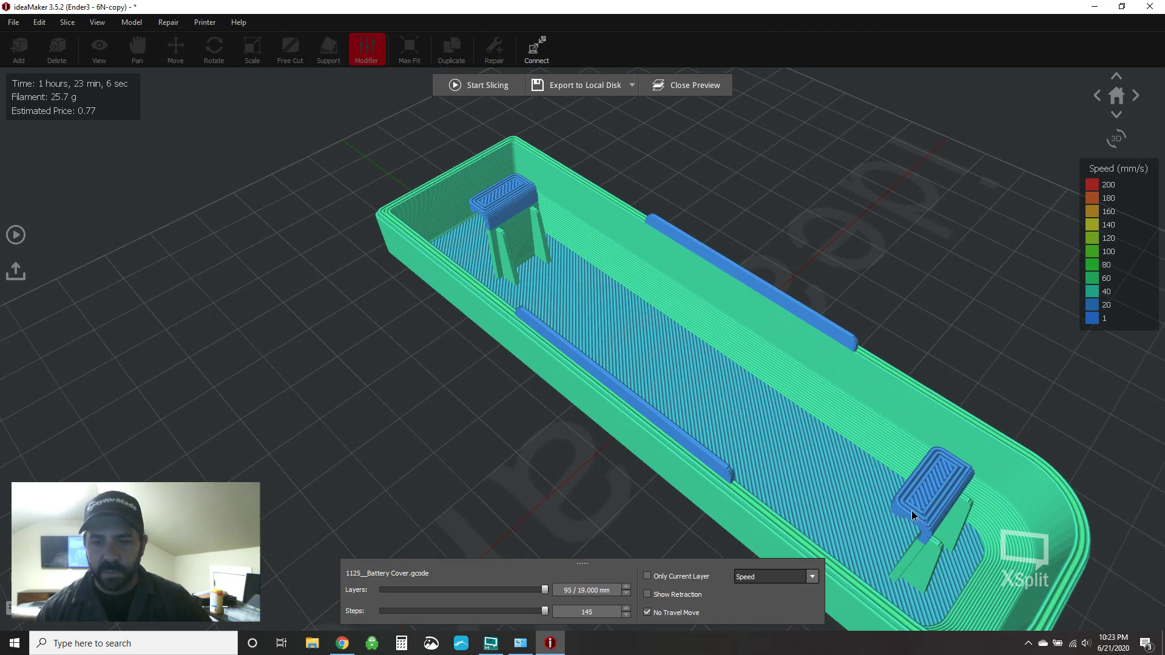
right_click_drag(911, 511, 625, 303)
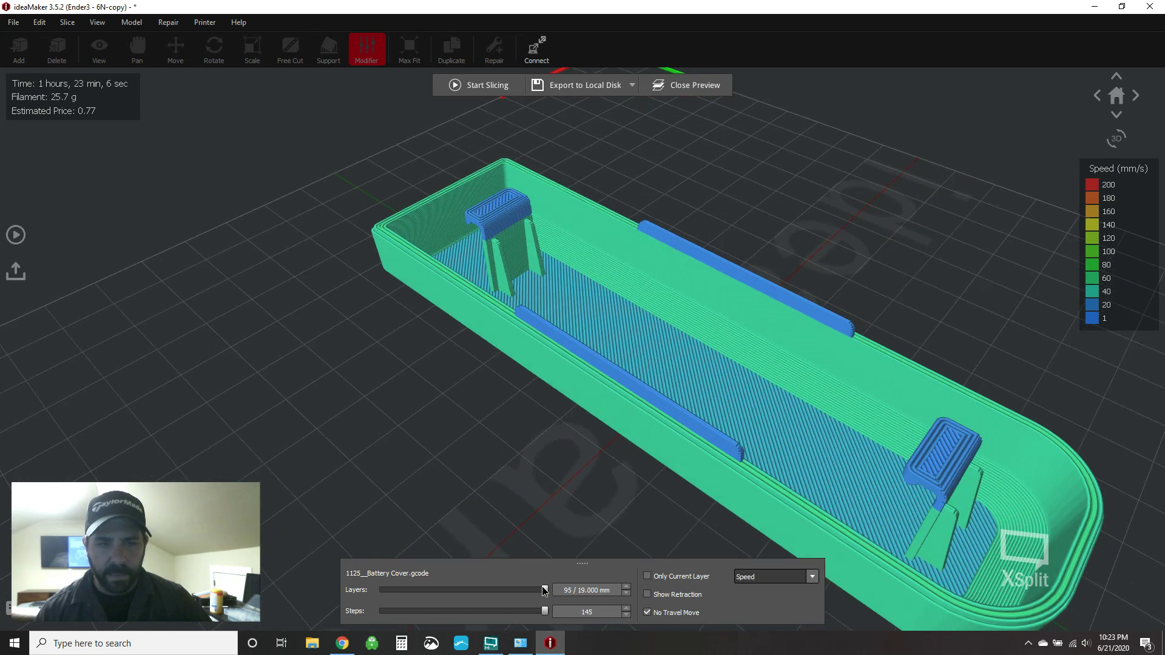
left_click_drag(545, 590, 463, 589)
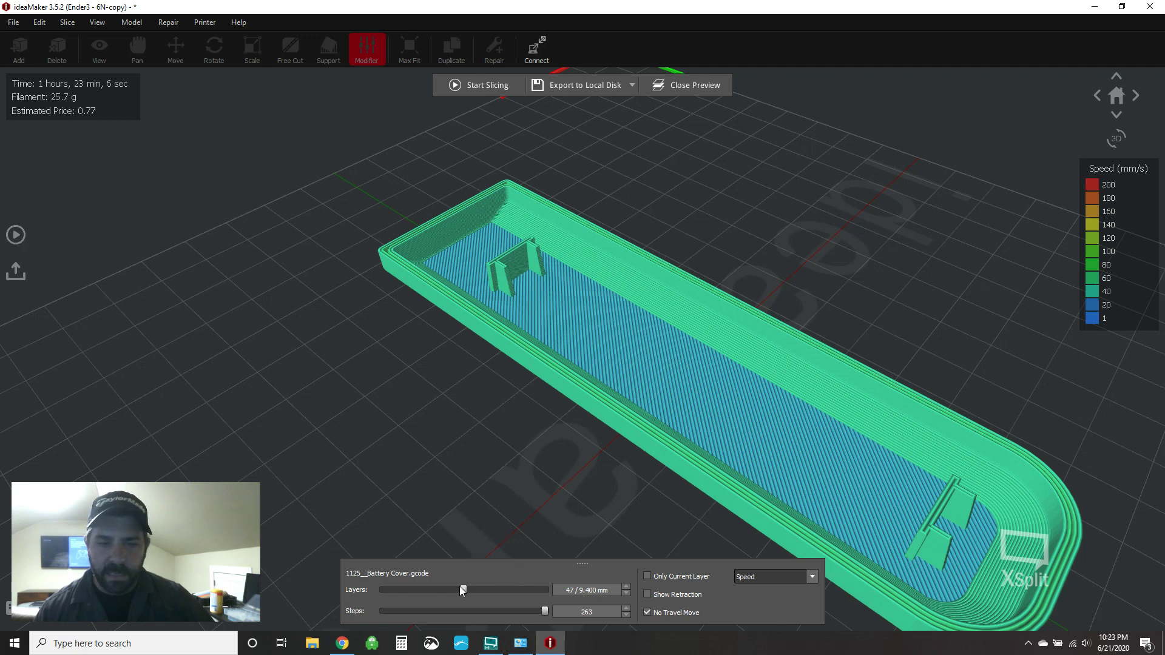
Step: Restore all 95 layers (19.000 mm), scrubbing down to layer 38 and back while orbiting and panning
left_click_drag(463, 588, 643, 533)
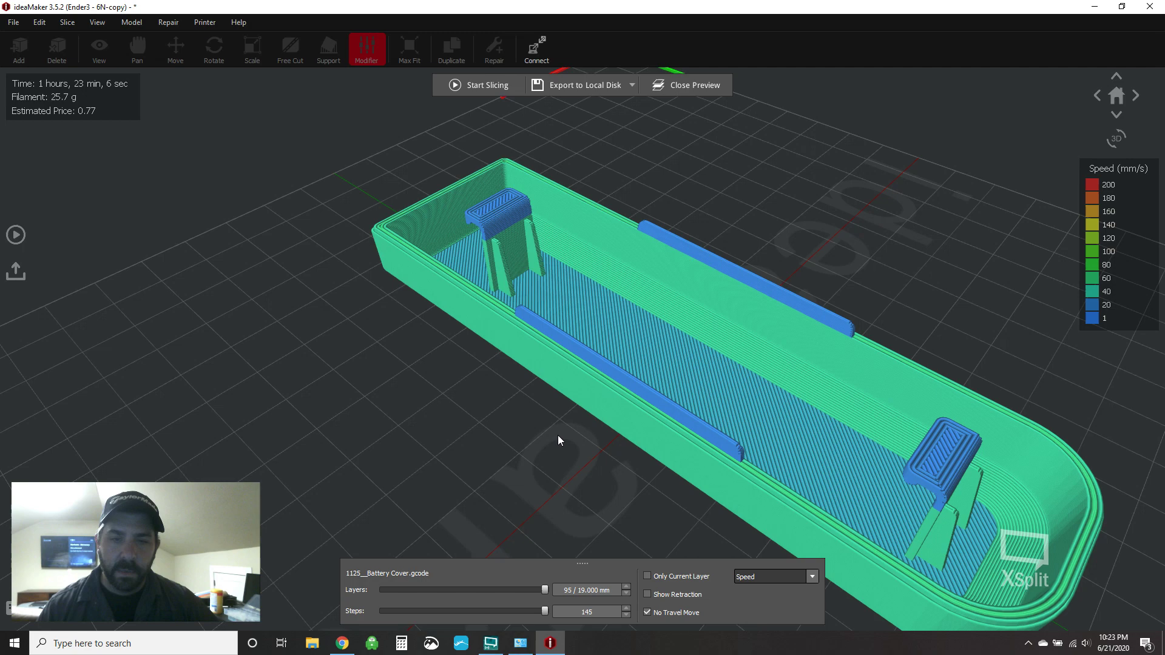
right_click_drag(558, 435, 813, 432)
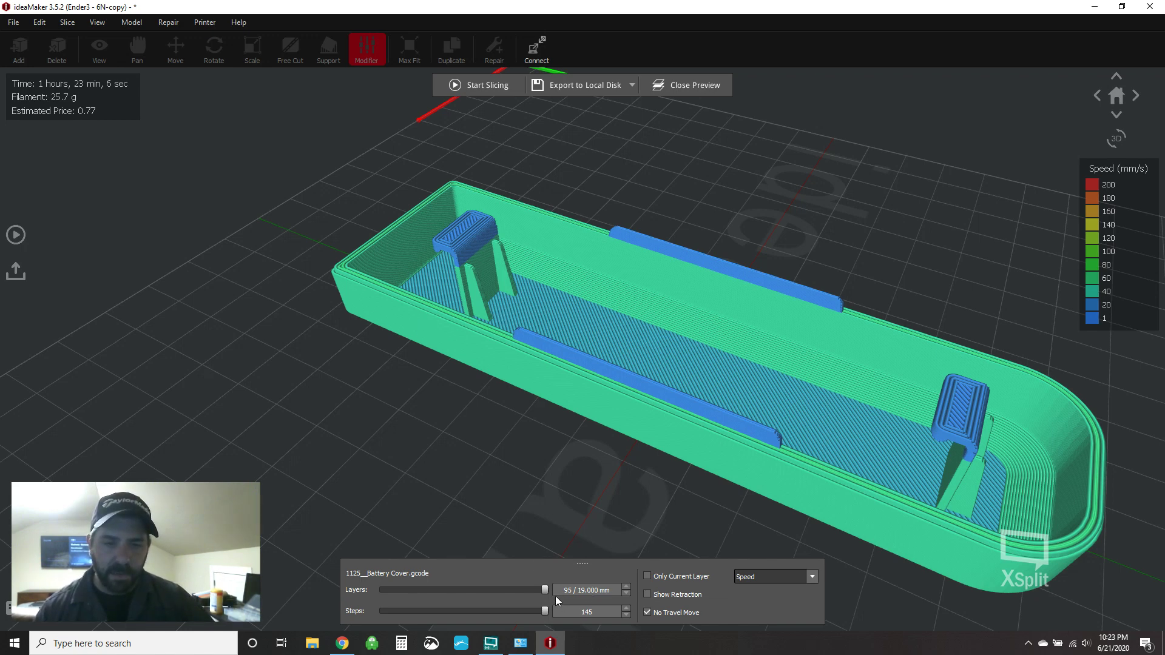
left_click_drag(544, 590, 432, 584)
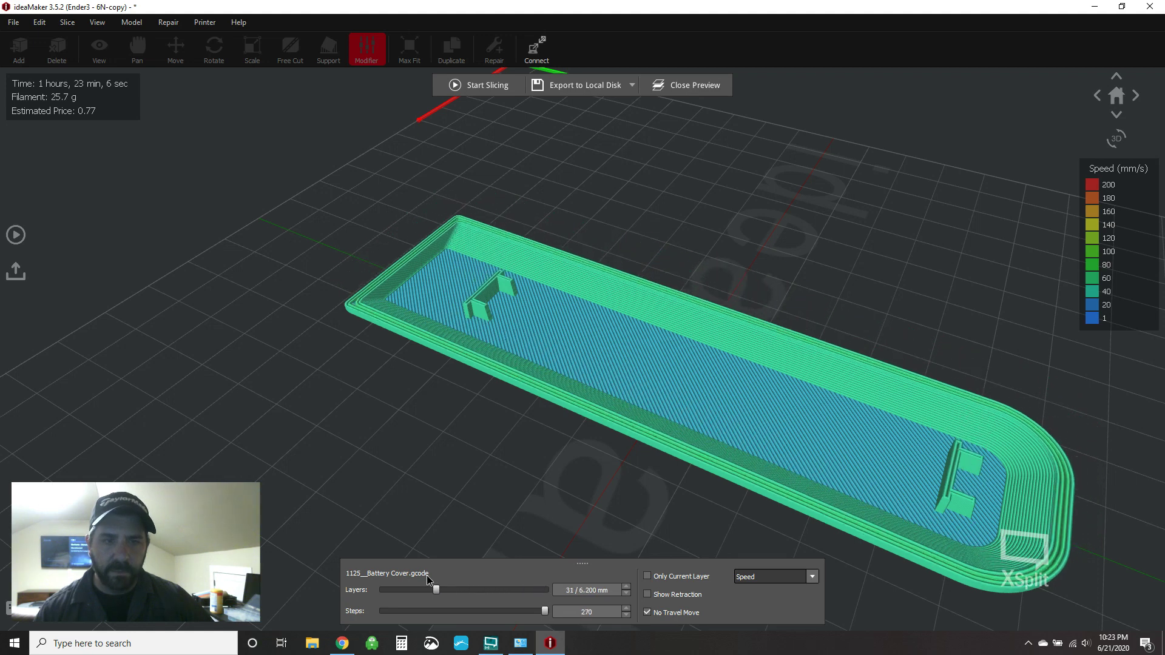
key("Up")
key("Up")
key("Up")
key("Up")
key("Up")
key("Up")
key("Up")
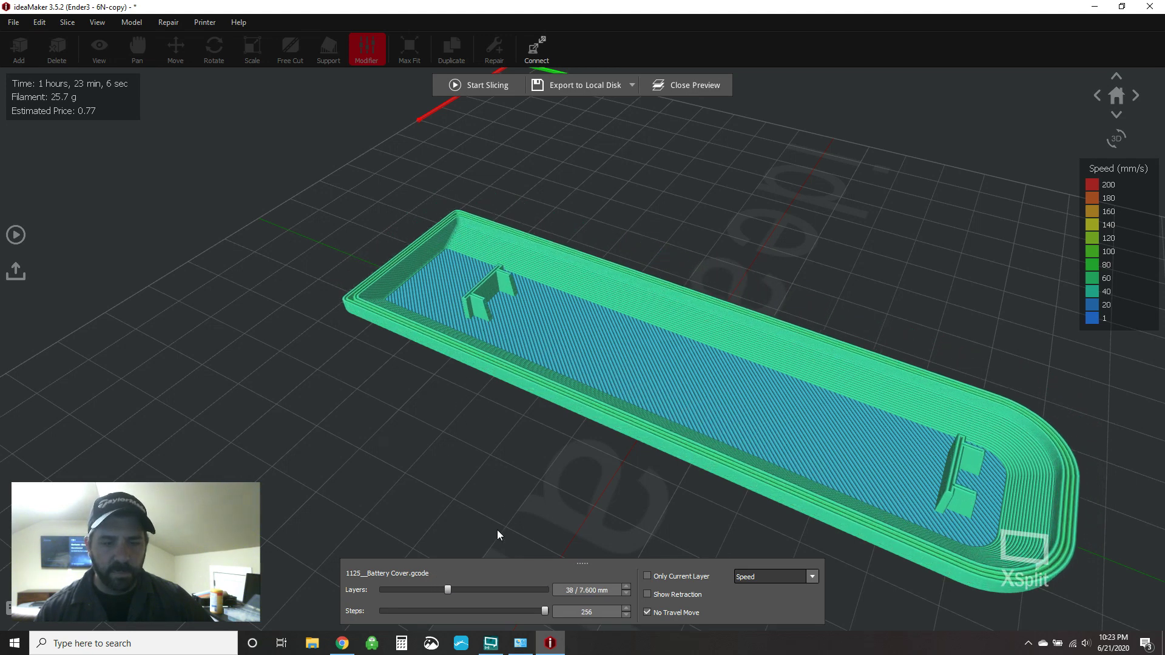
left_click_drag(450, 588, 563, 571)
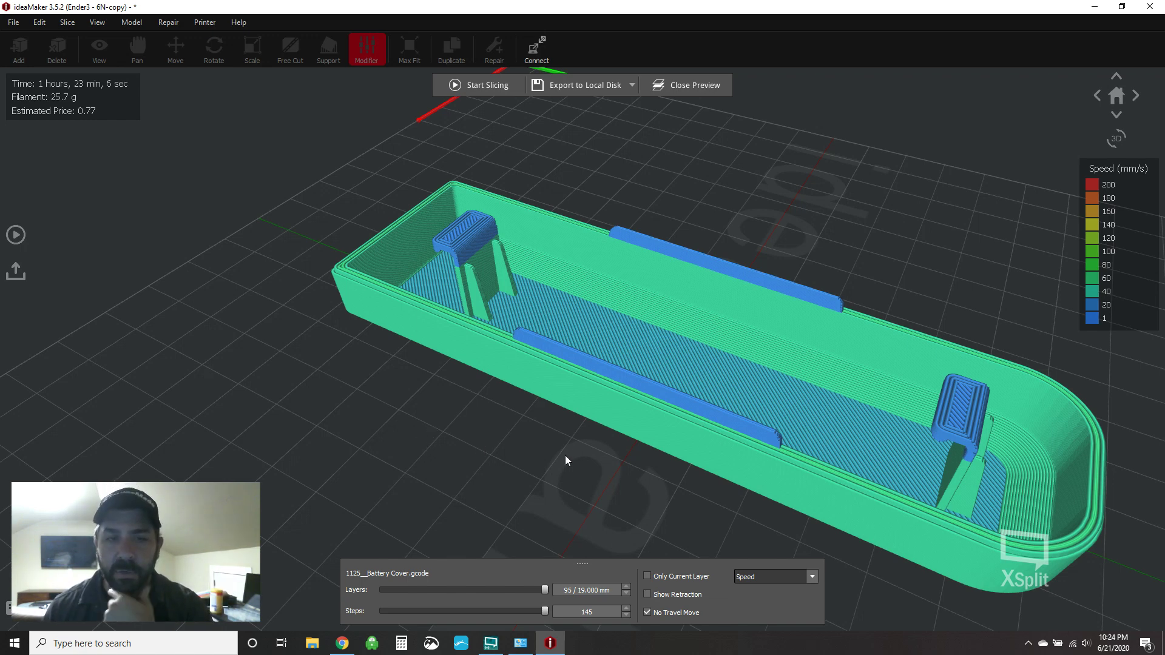
middle_click_drag(578, 445, 546, 435)
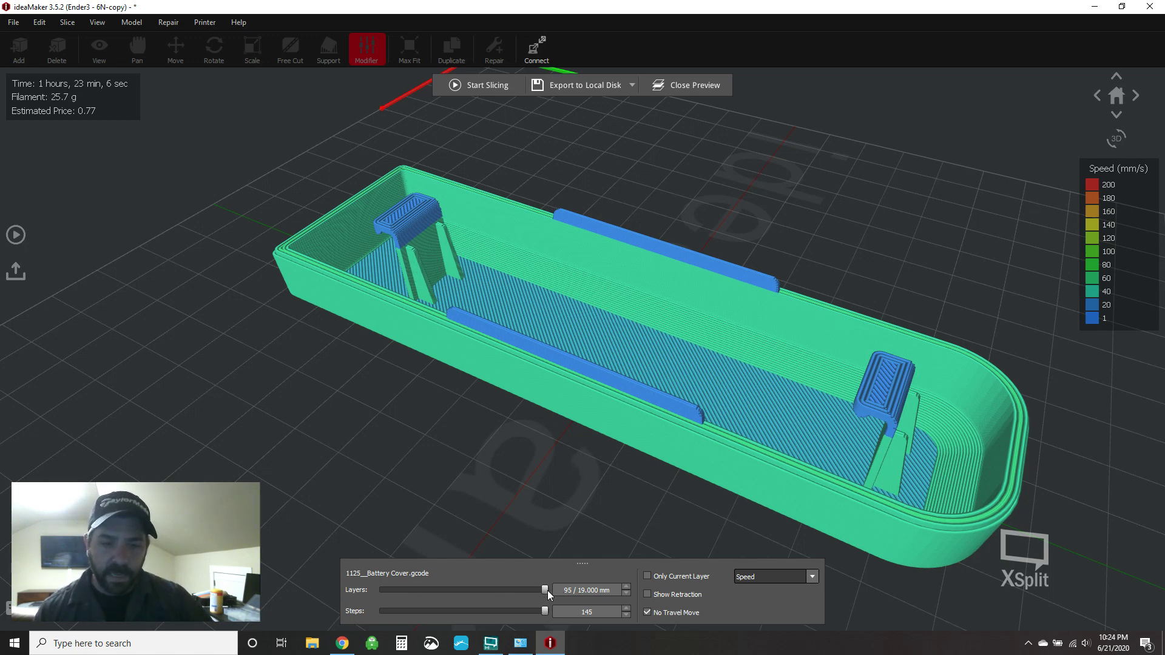
Step: Cut the preview back to layer 56 at 11.2 mm and view the tray head-on
left_click_drag(544, 590, 479, 589)
left_click_drag(476, 409, 468, 428)
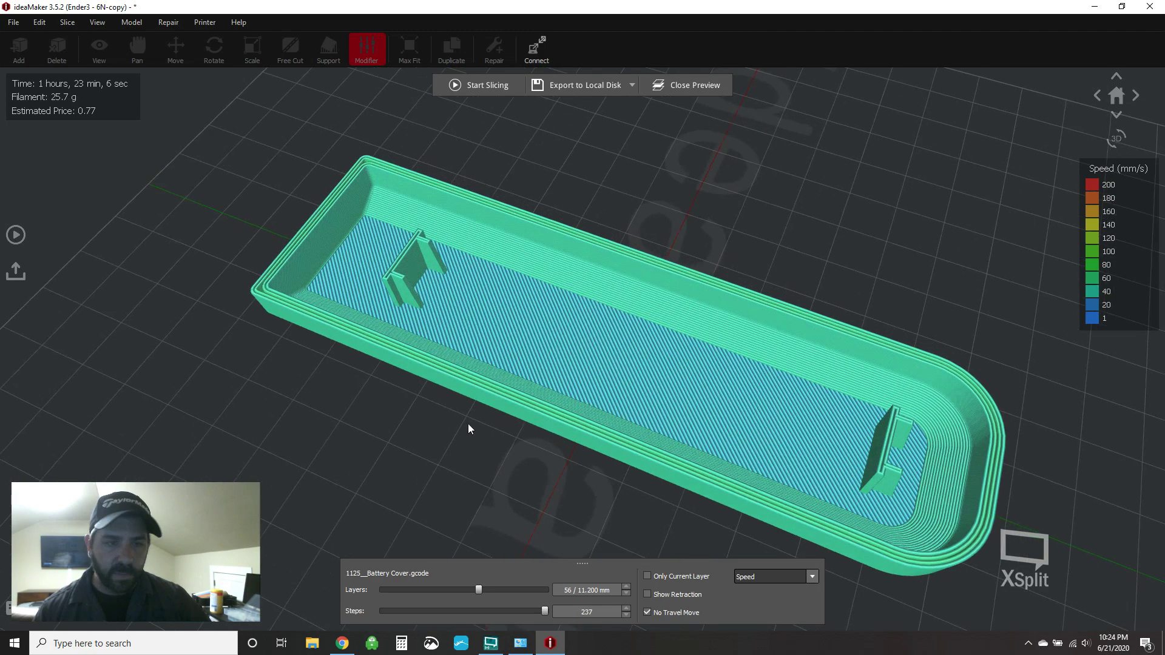
scroll(432, 336, "up", 6)
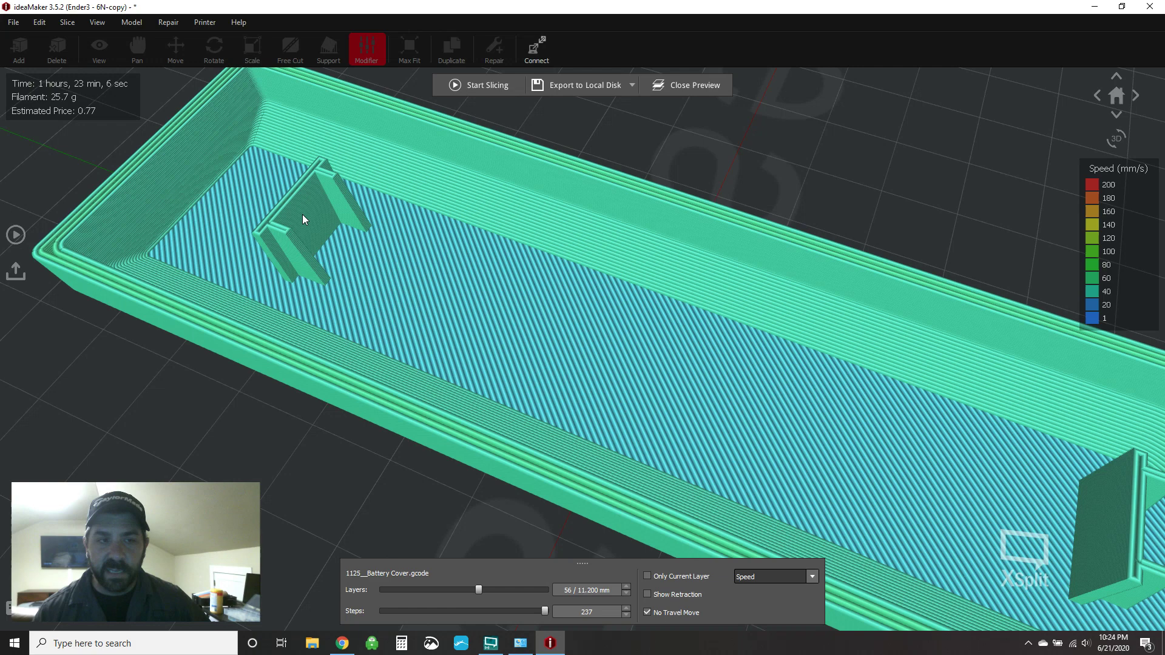
scroll(422, 341, "down", 2)
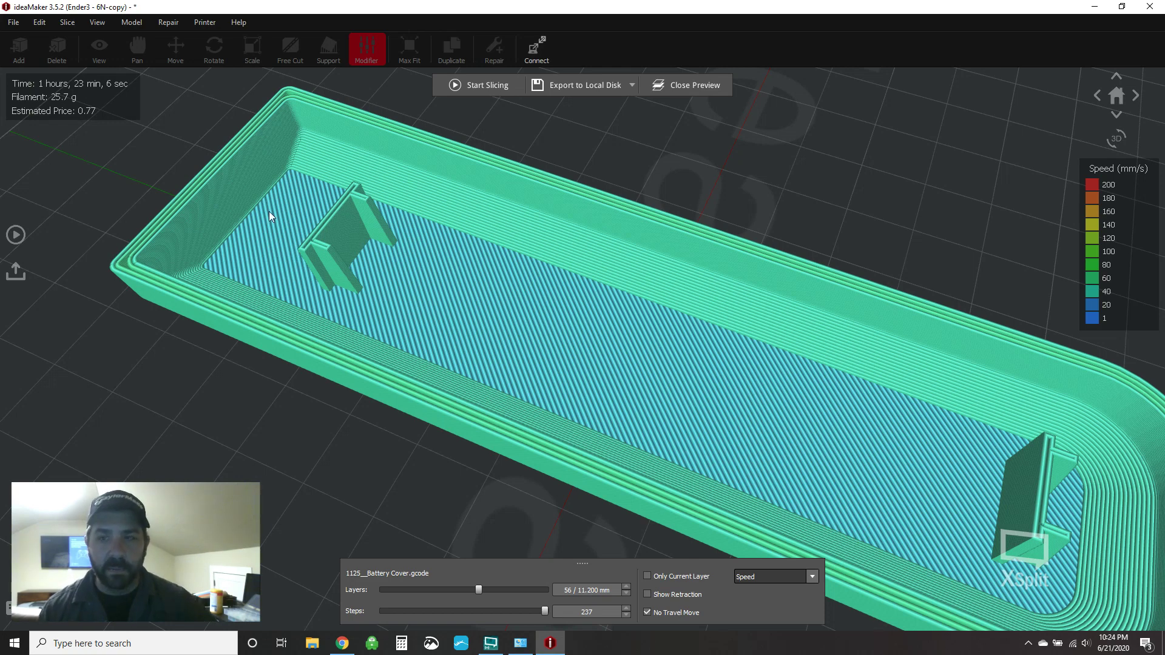
left_click_drag(316, 346, 428, 269)
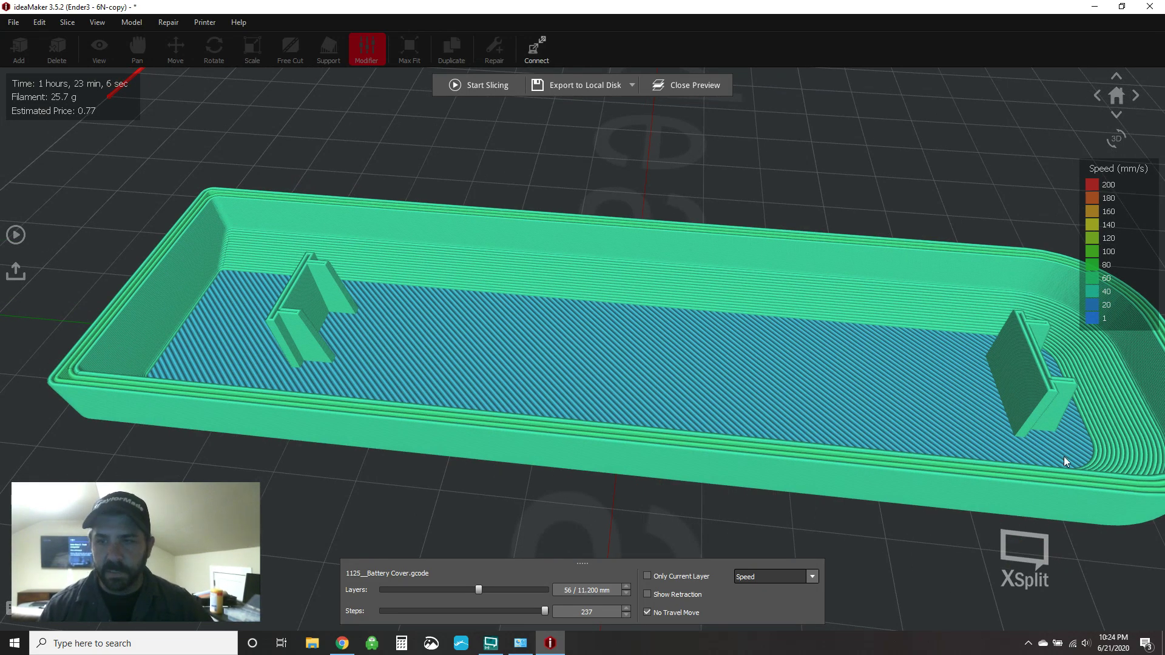
Step: Colour the preview by Structure and show all layers including the top features
left_click(812, 578)
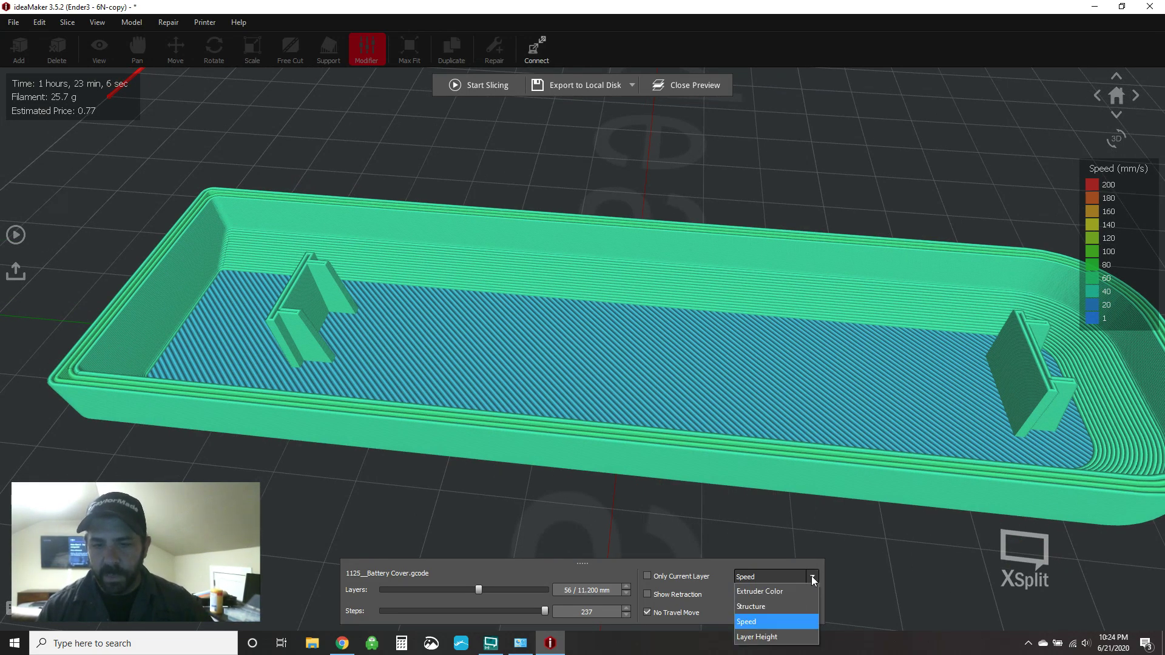
left_click(791, 603)
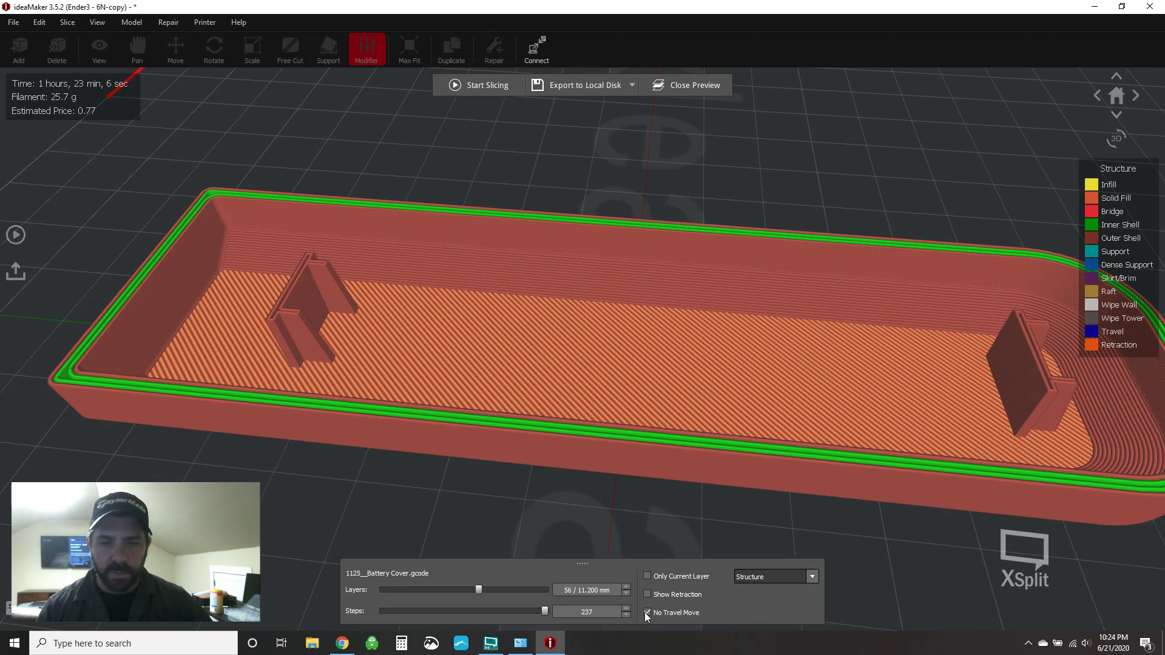
left_click_drag(479, 591, 566, 589)
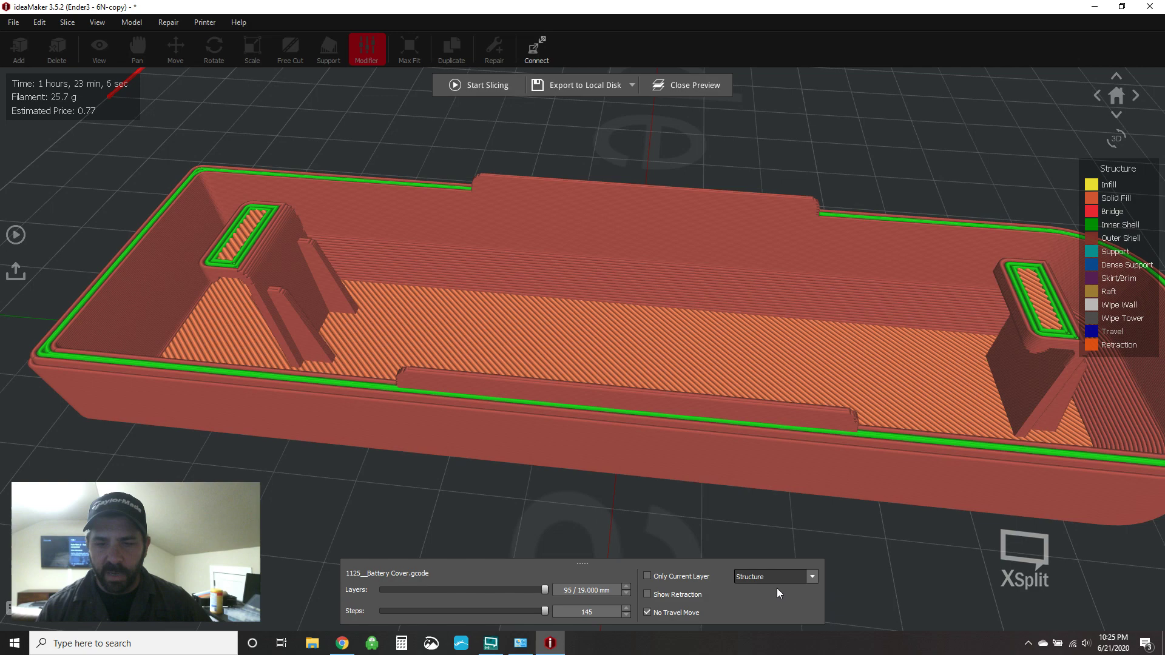
Step: Switch back to Speed colouring, limit to layer 51 (10.2 mm), then close the preview
left_click(789, 576)
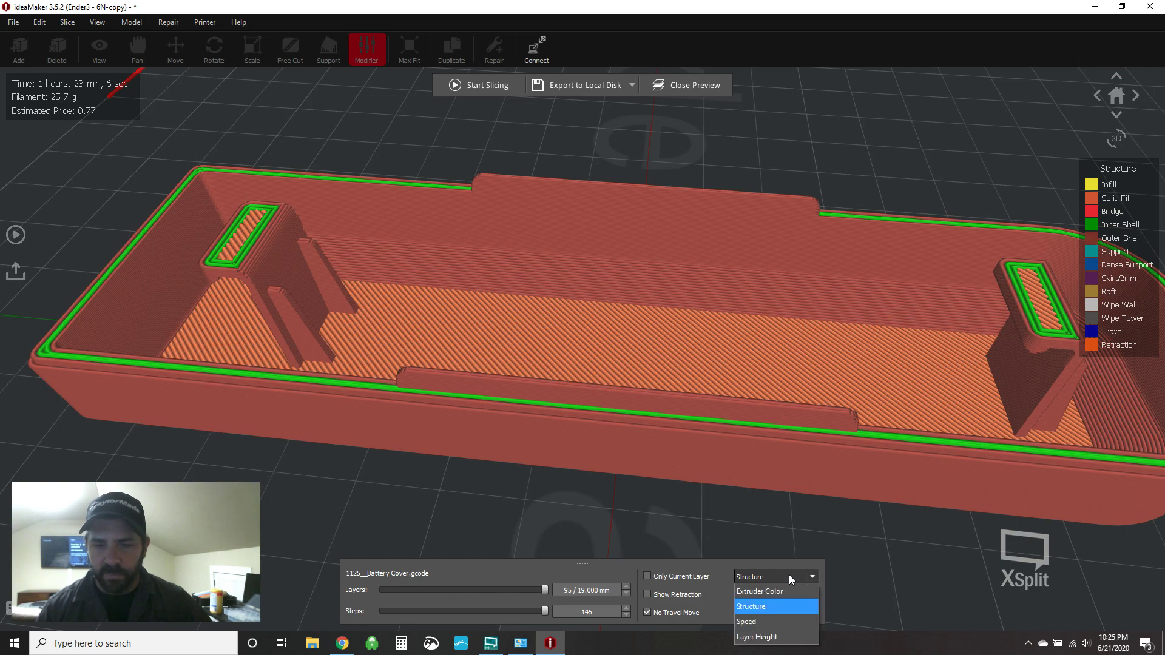
left_click(773, 622)
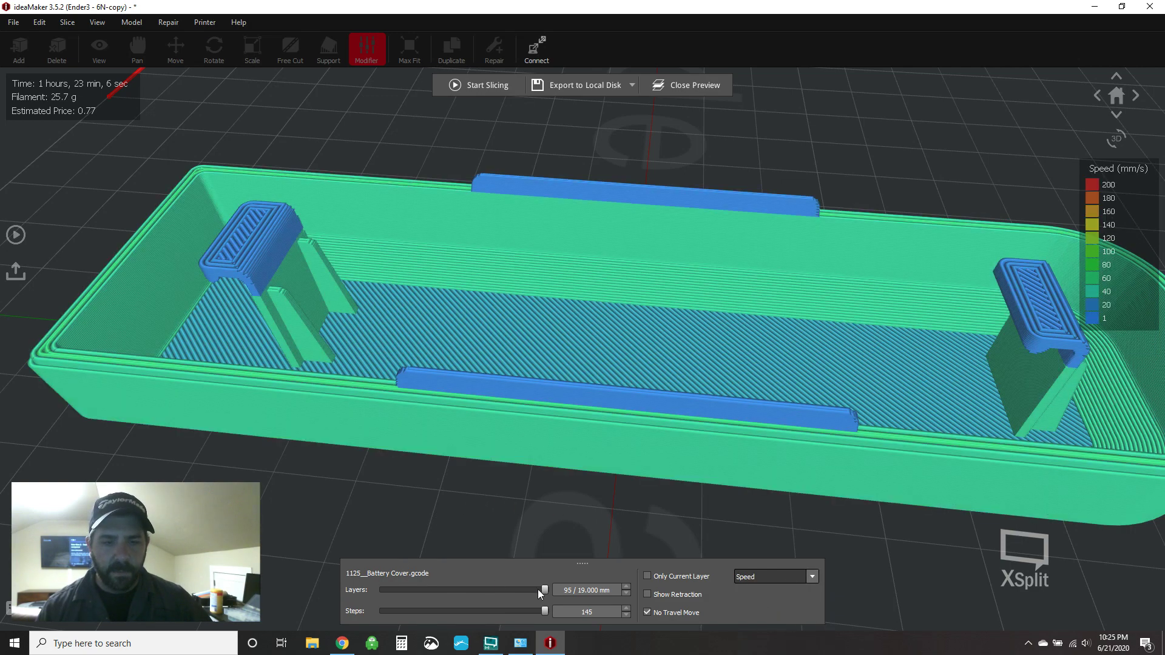
left_click_drag(540, 590, 470, 586)
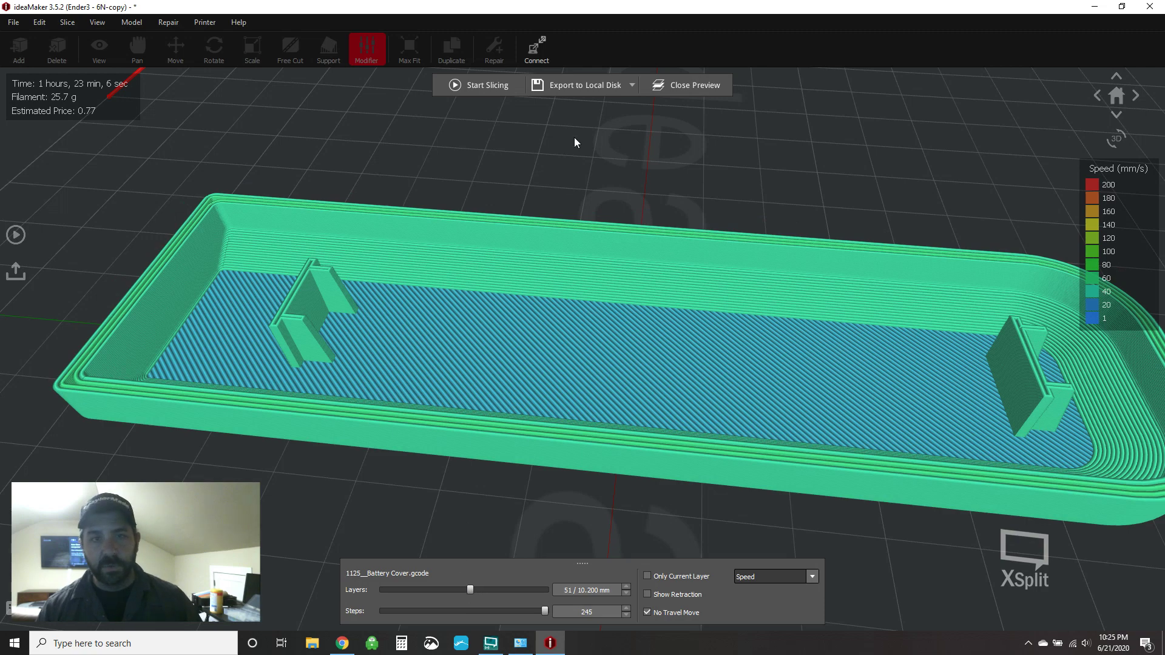
left_click(687, 84)
scroll(642, 357, "down", 5)
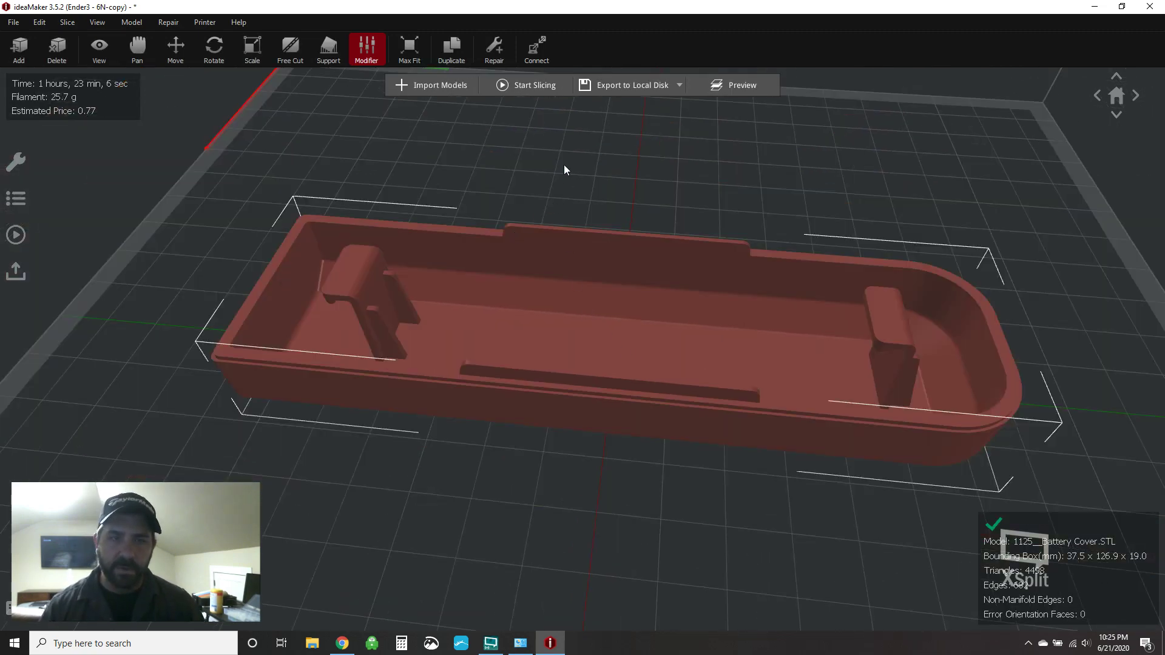
Step: Start slicing and open the Ender3PLA template's Advanced Settings
left_click(520, 84)
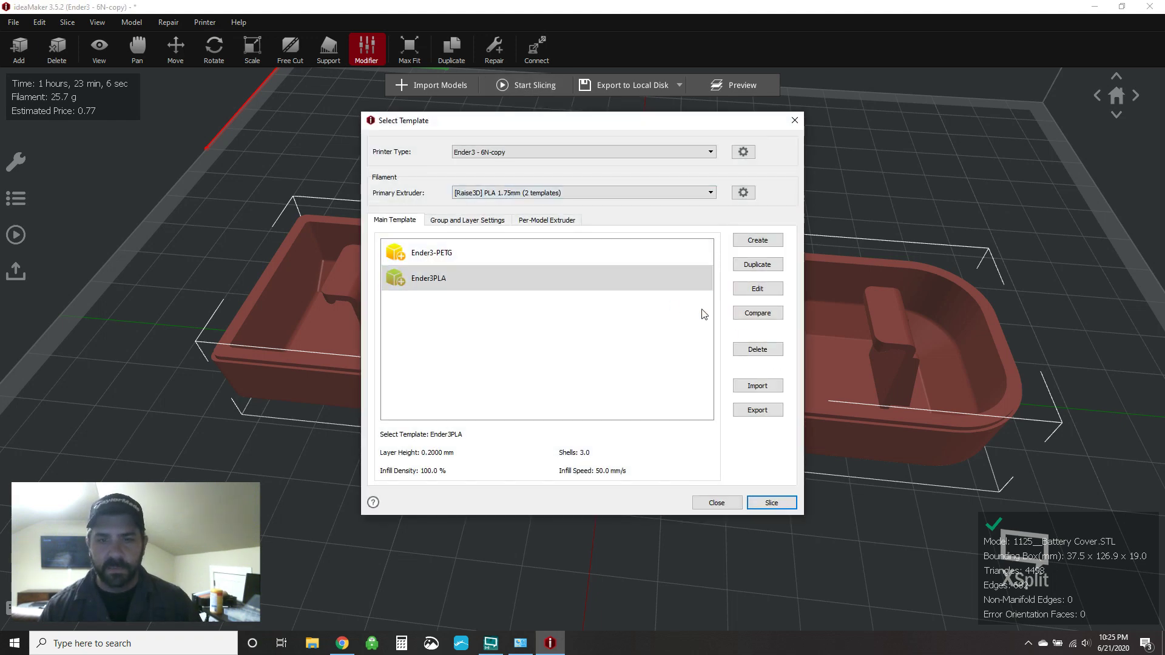
left_click(758, 288)
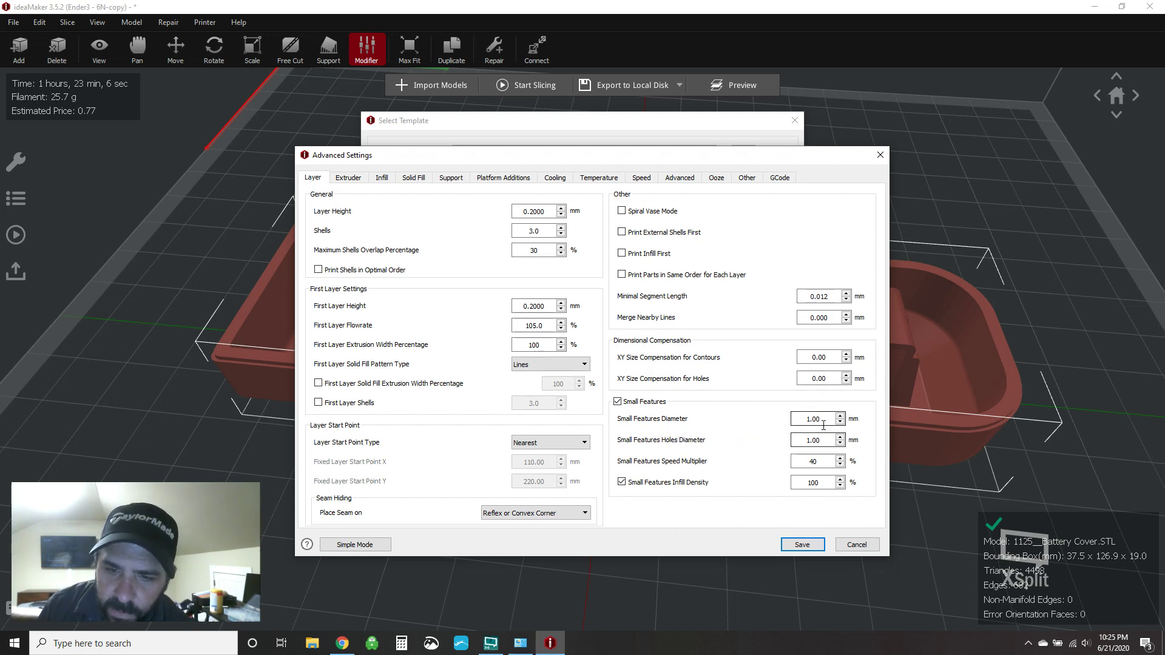
Step: Set Small Features Diameter and Small Features Holes Diameter to 5 mm
left_click_drag(823, 419, 806, 419)
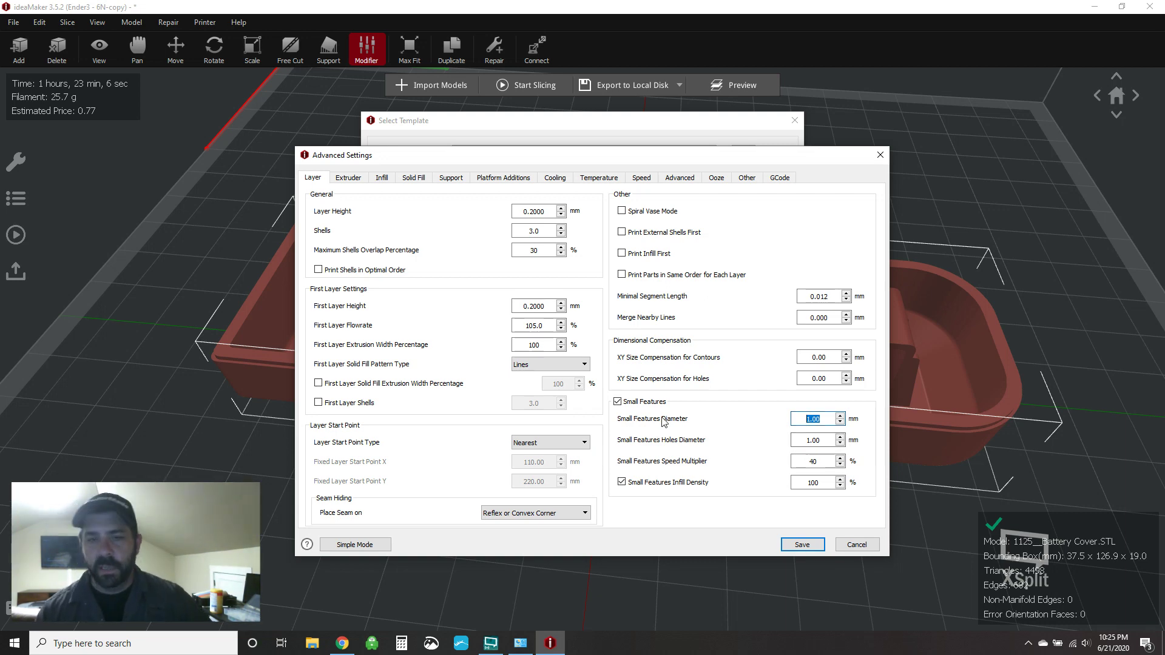
mouse_move(692, 434)
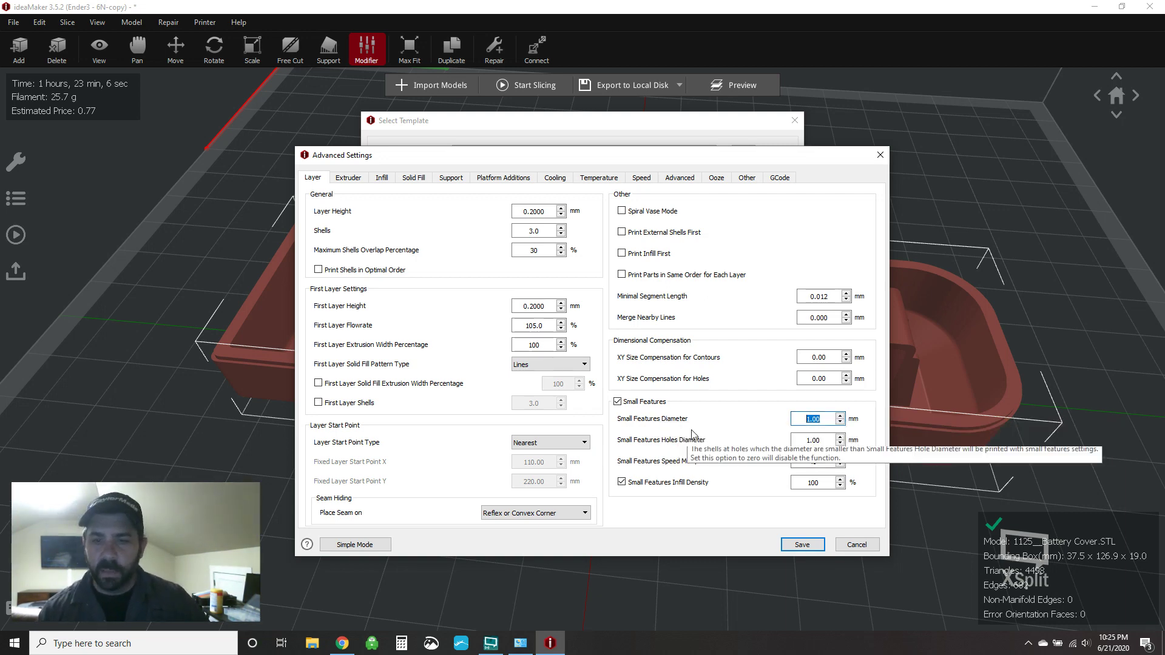
key("End")
double_click(827, 418)
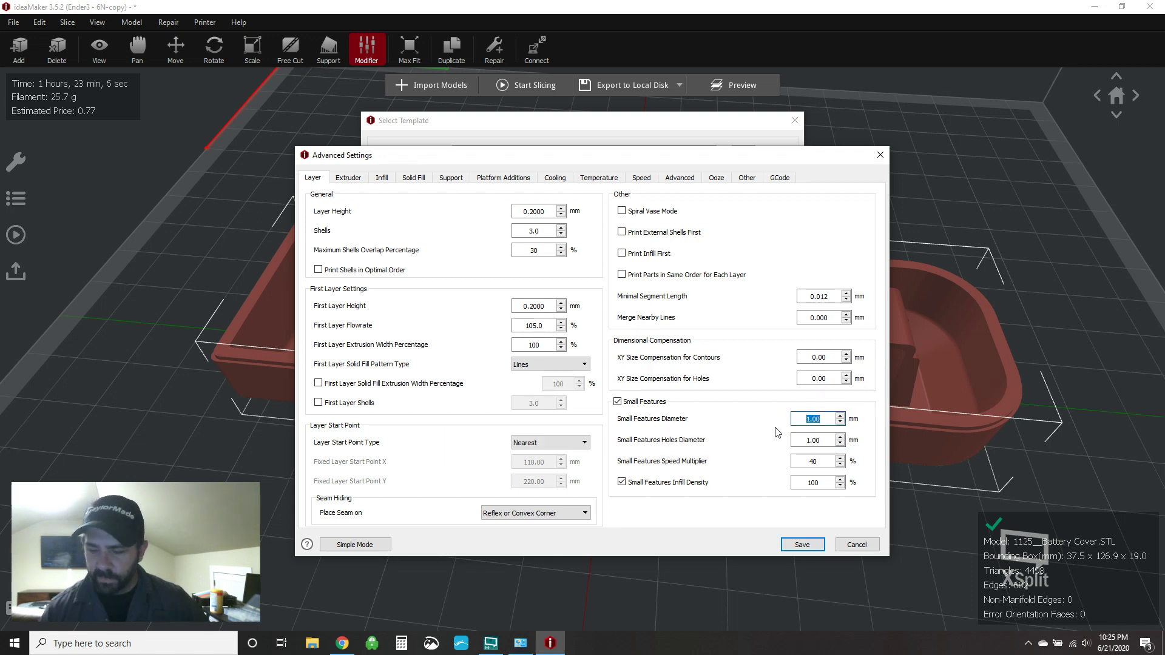
type("5")
double_click(789, 437)
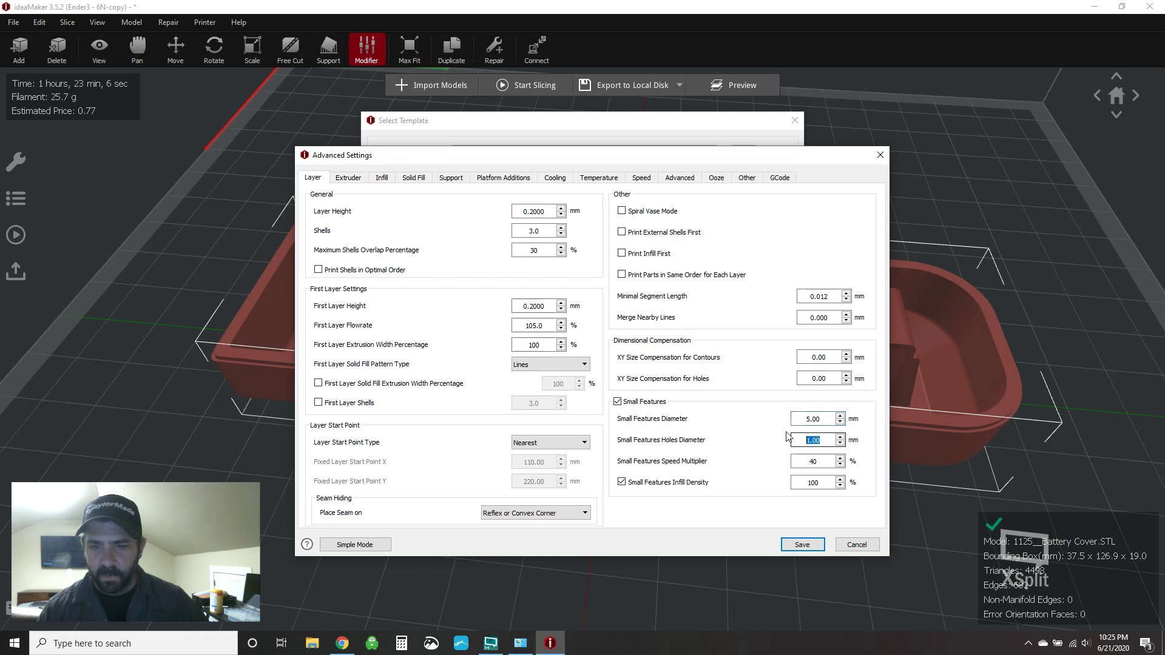
type("5")
key("Tab")
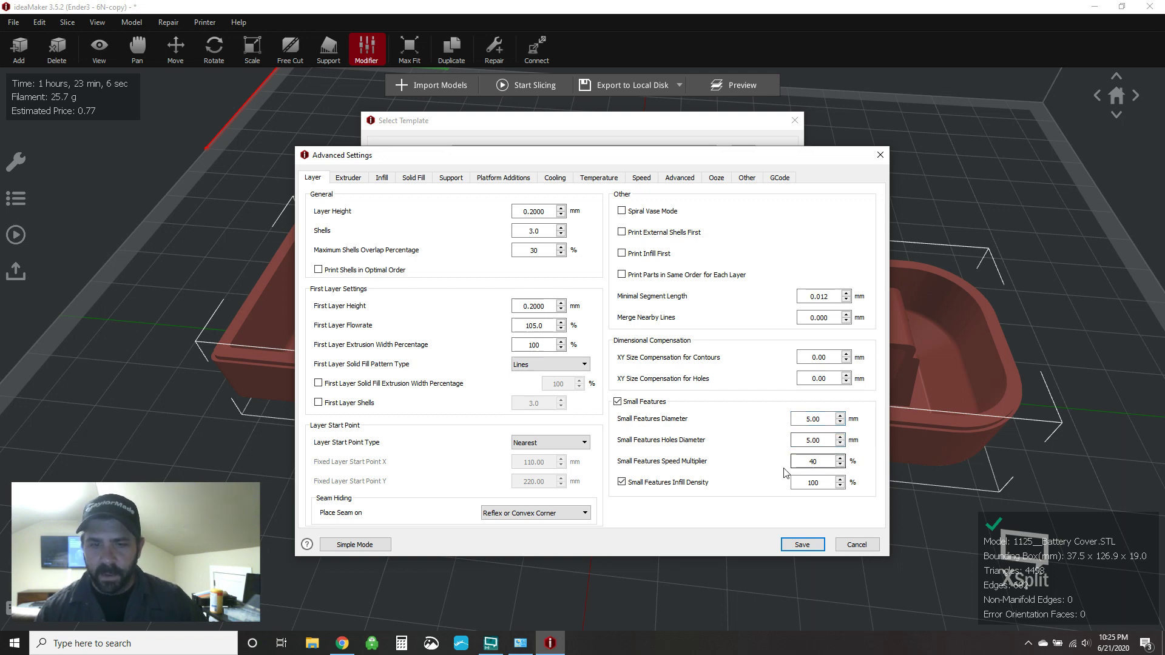
Step: Save the advanced settings and slice the battery cover with the Ender3PLA template
double_click(814, 460)
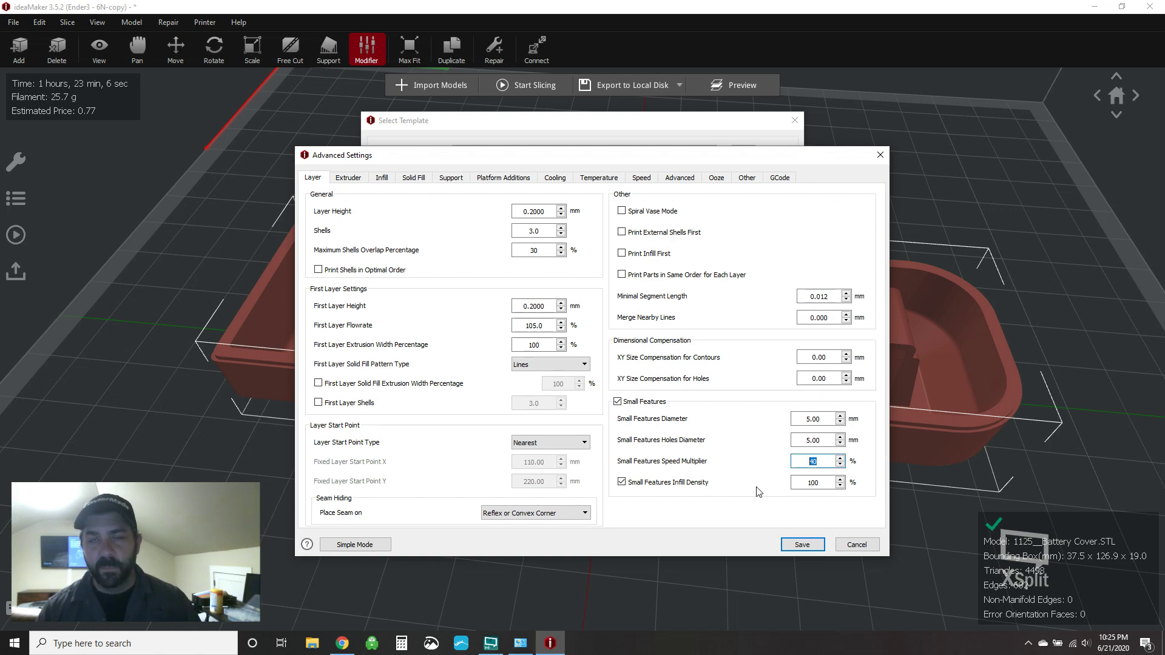
left_click(802, 545)
left_click(788, 506)
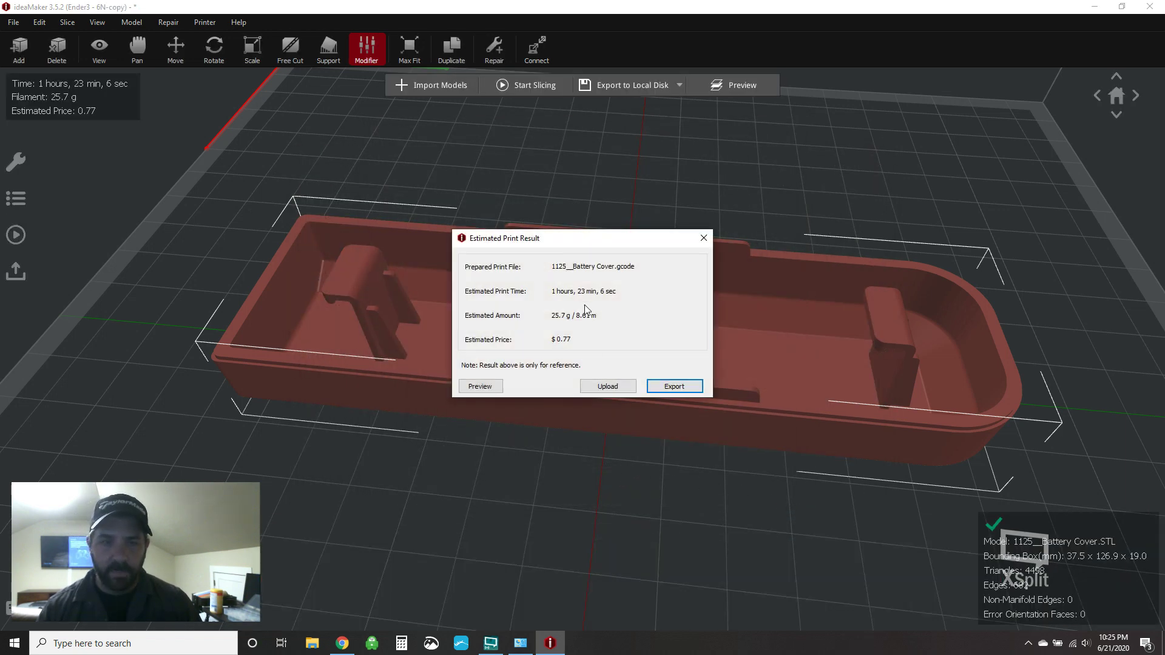
Step: Open the re-sliced cover's toolpath preview and colour it by Speed
left_click(480, 387)
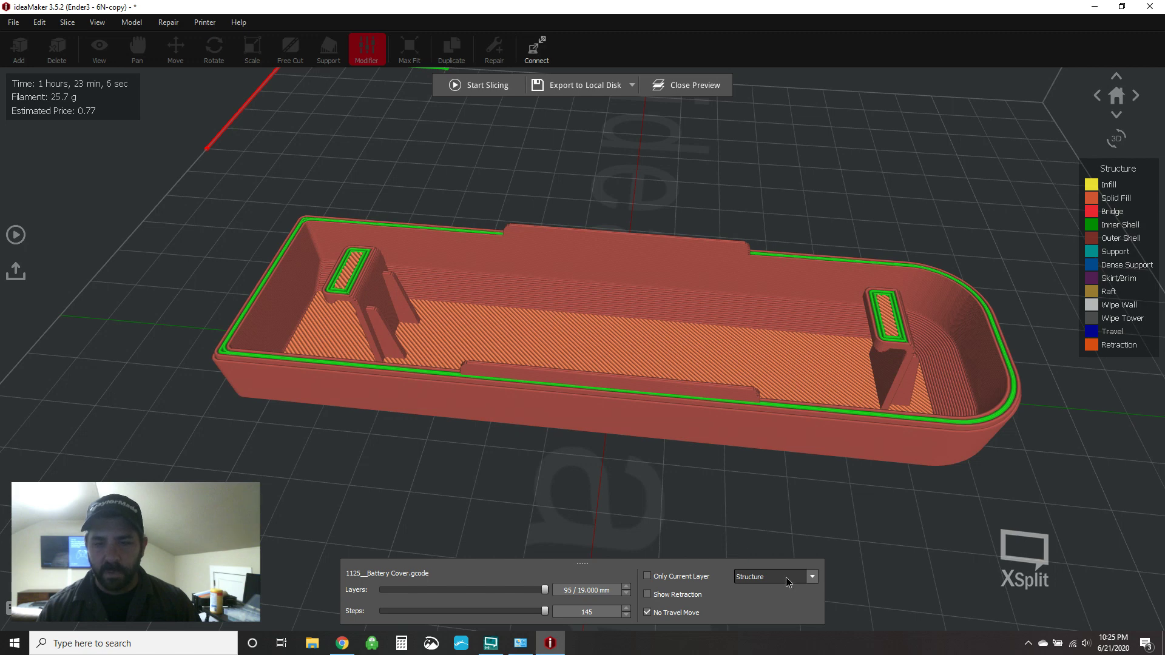
left_click(785, 577)
left_click(766, 619)
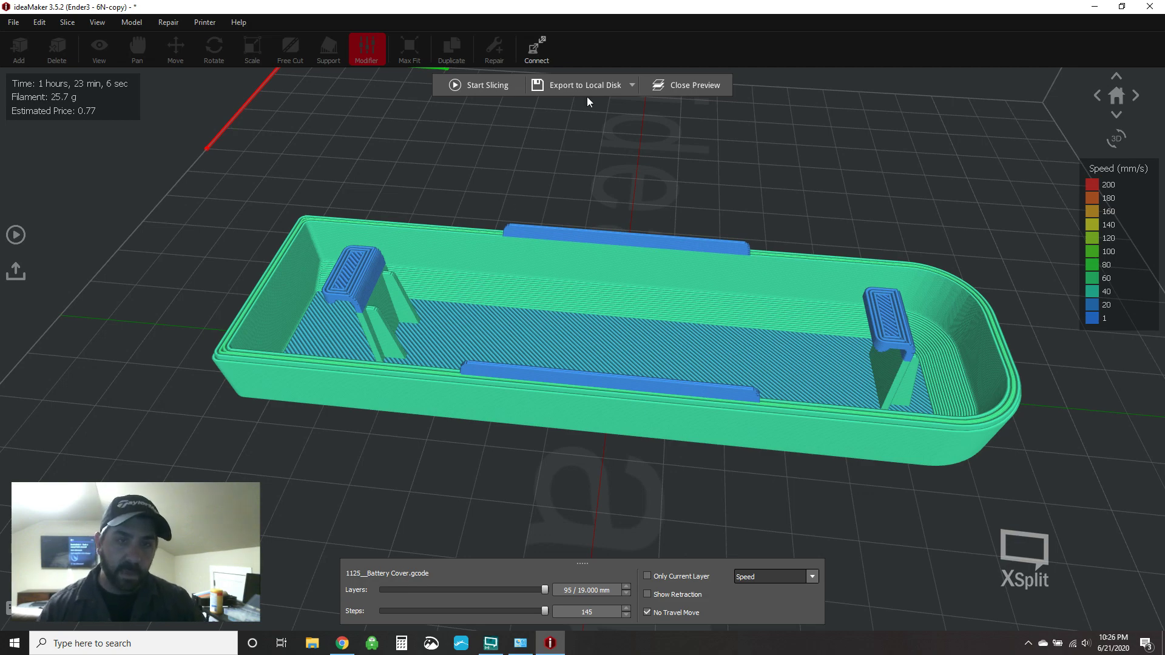
Step: Close the preview, select the battery cover and add a Box modifier to it
left_click(686, 85)
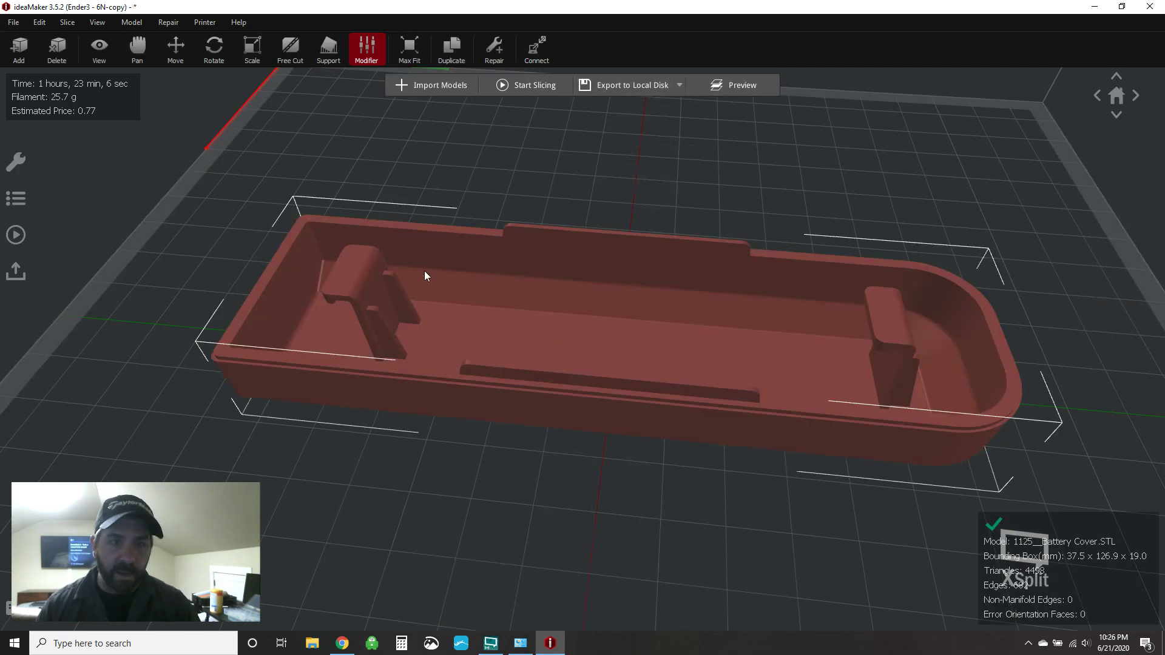
left_click(586, 166)
scroll(650, 391, "down", 3)
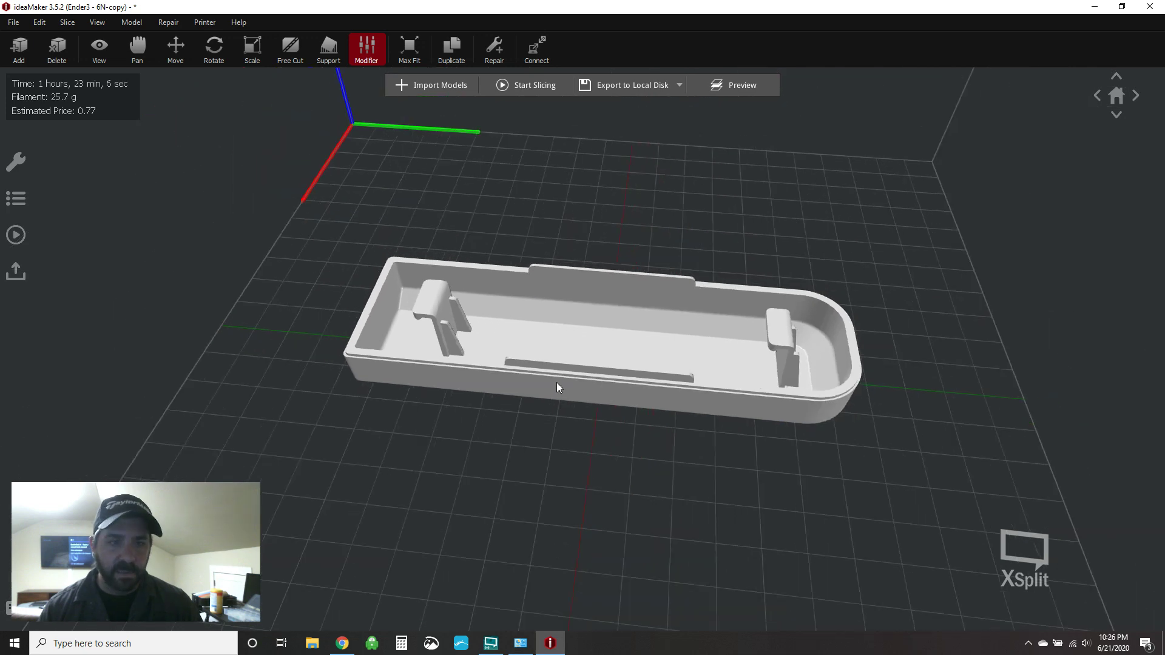
left_click(559, 389)
left_click(358, 61)
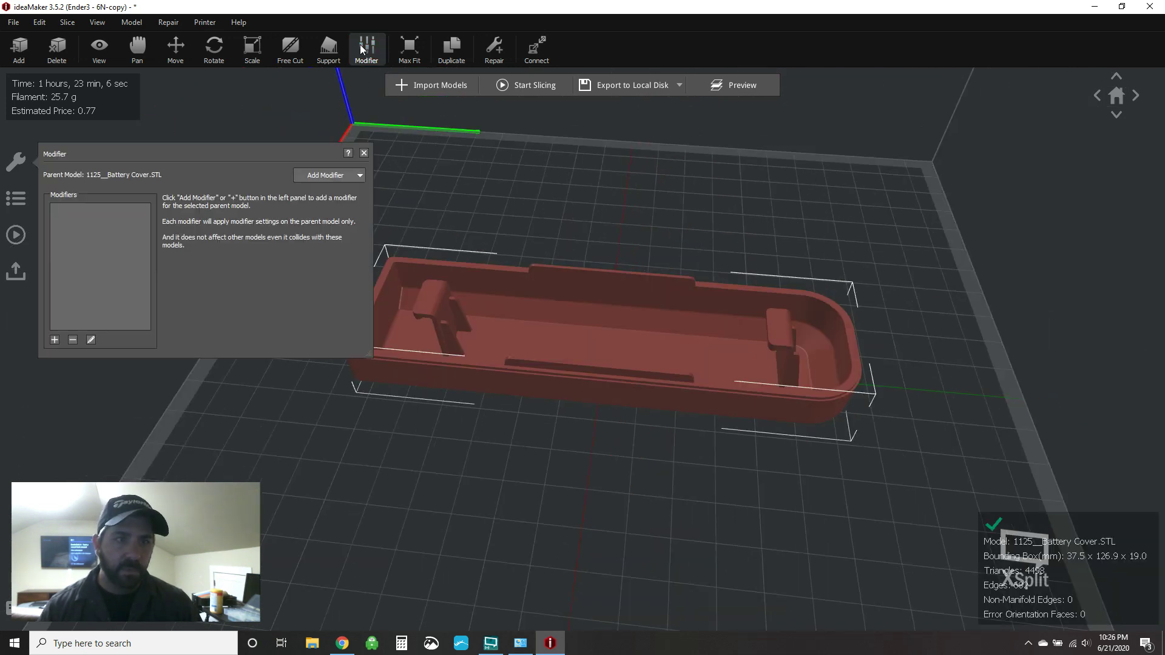
left_click(325, 176)
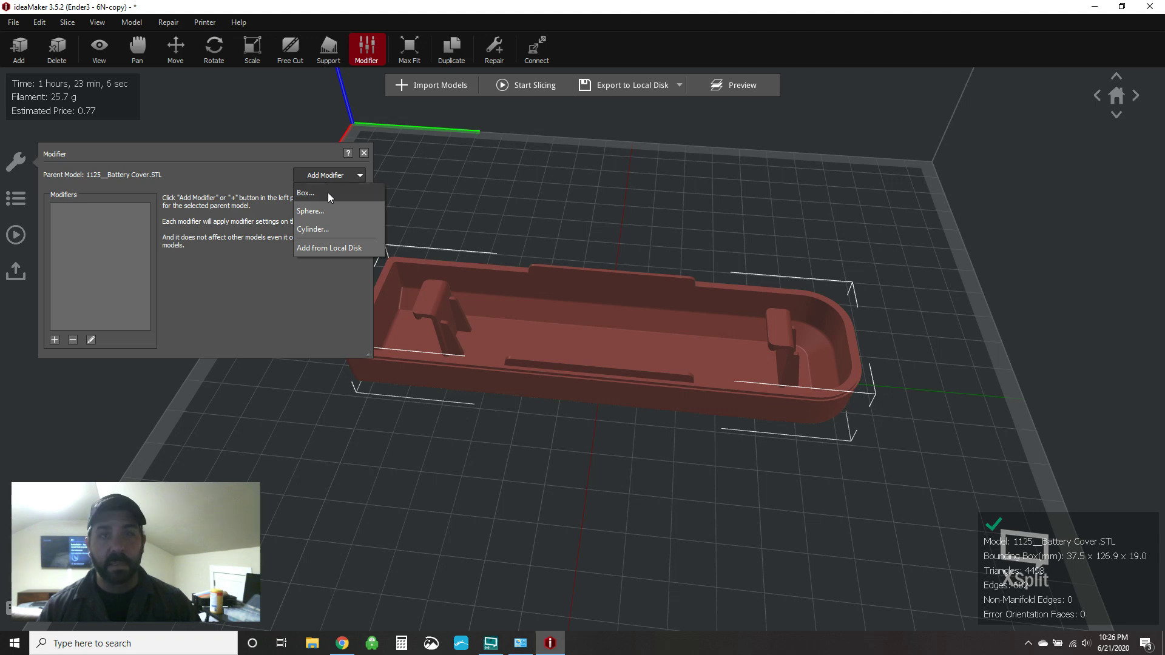
left_click(327, 191)
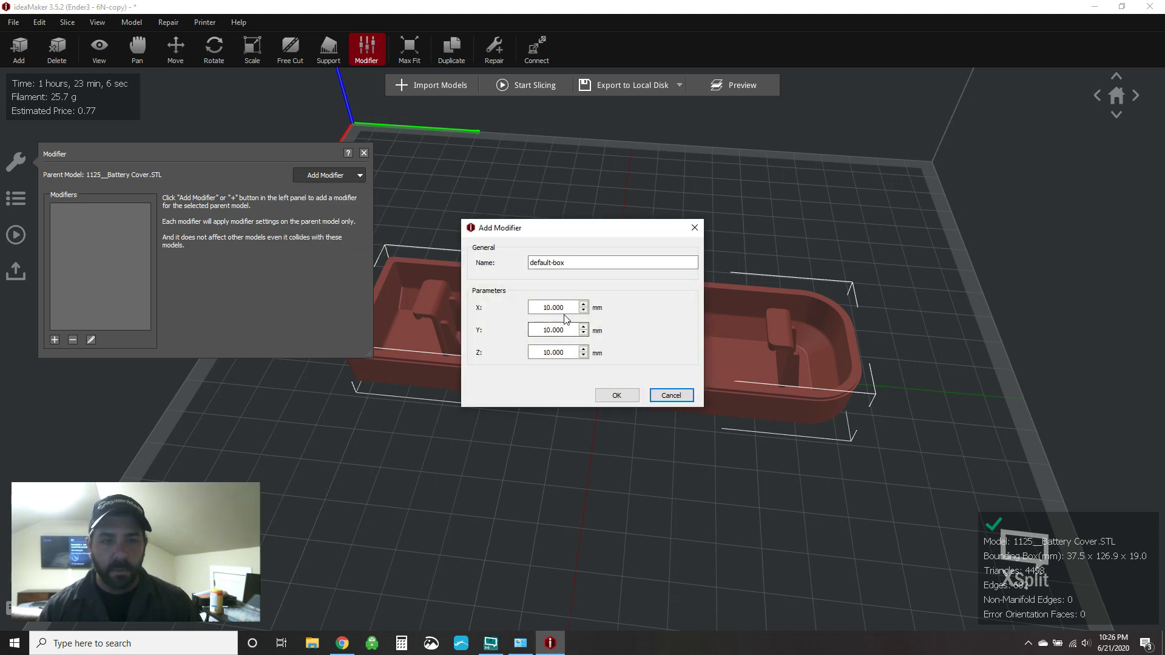
Step: Size the box modifier to 20 × 20 × 20 mm
left_click_drag(564, 307, 541, 311)
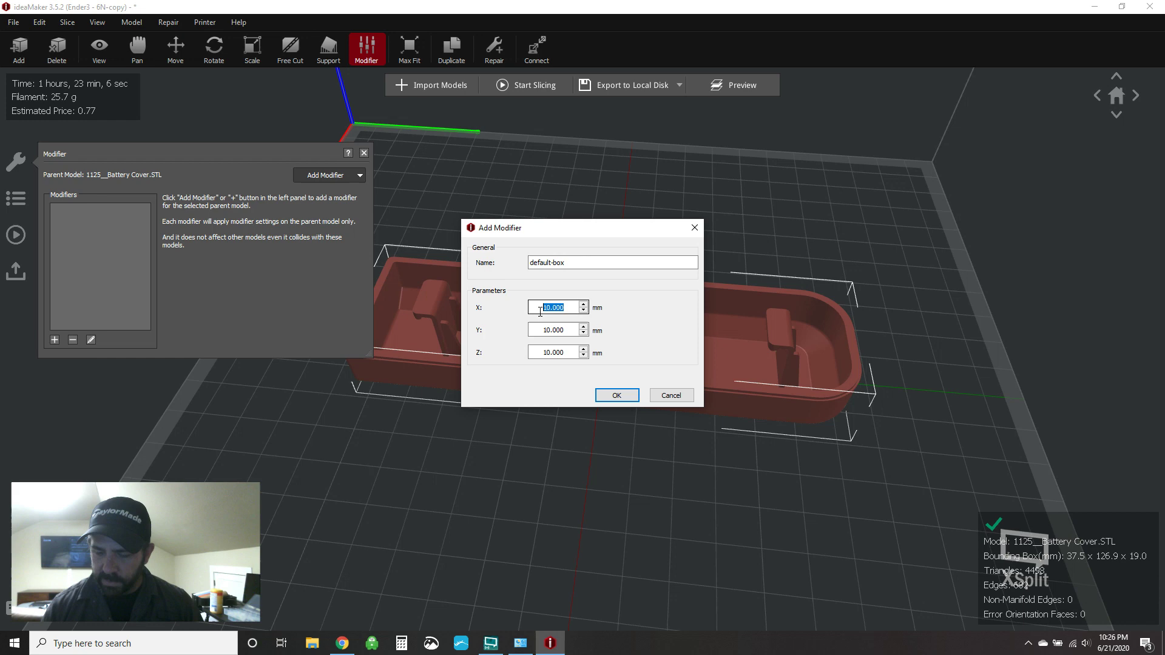
type("20")
key("Tab")
type("20")
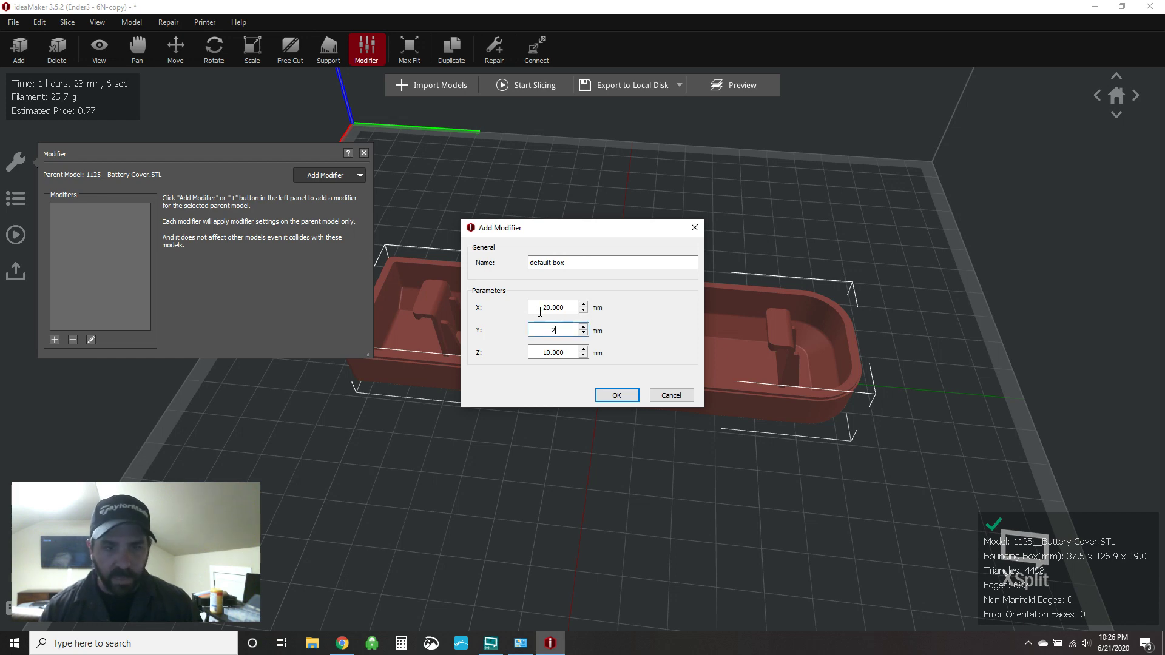
key("Tab")
type("20")
key("Return")
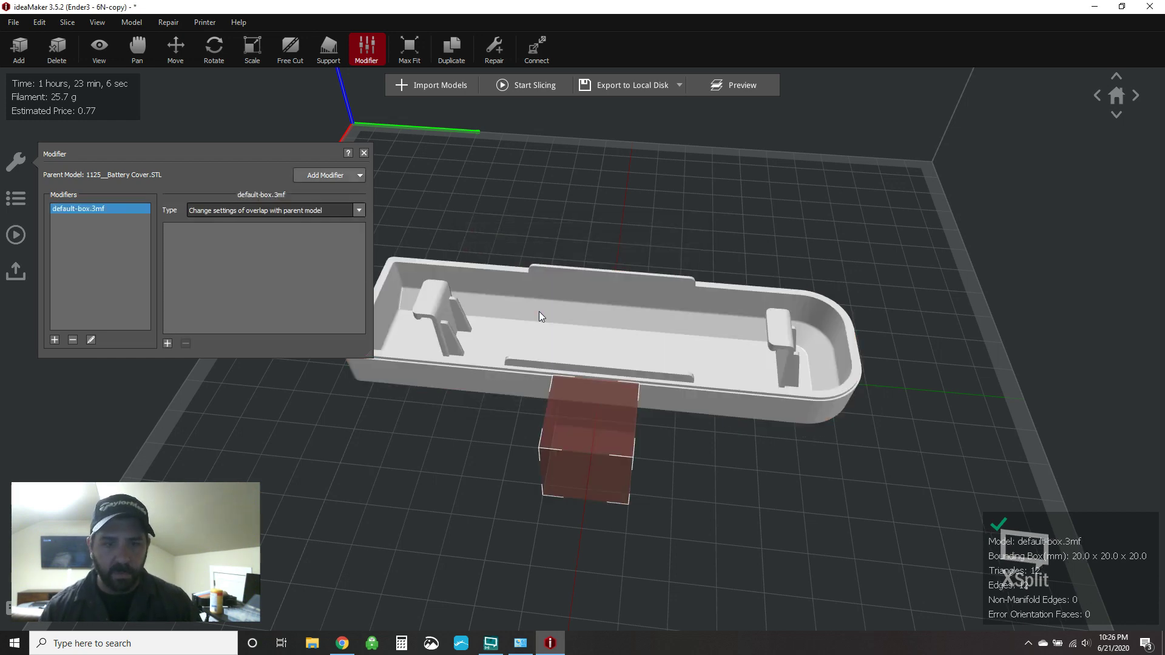
Step: Move the box over the left-end clip and raise it 1.6 mm off the bed
left_click(175, 48)
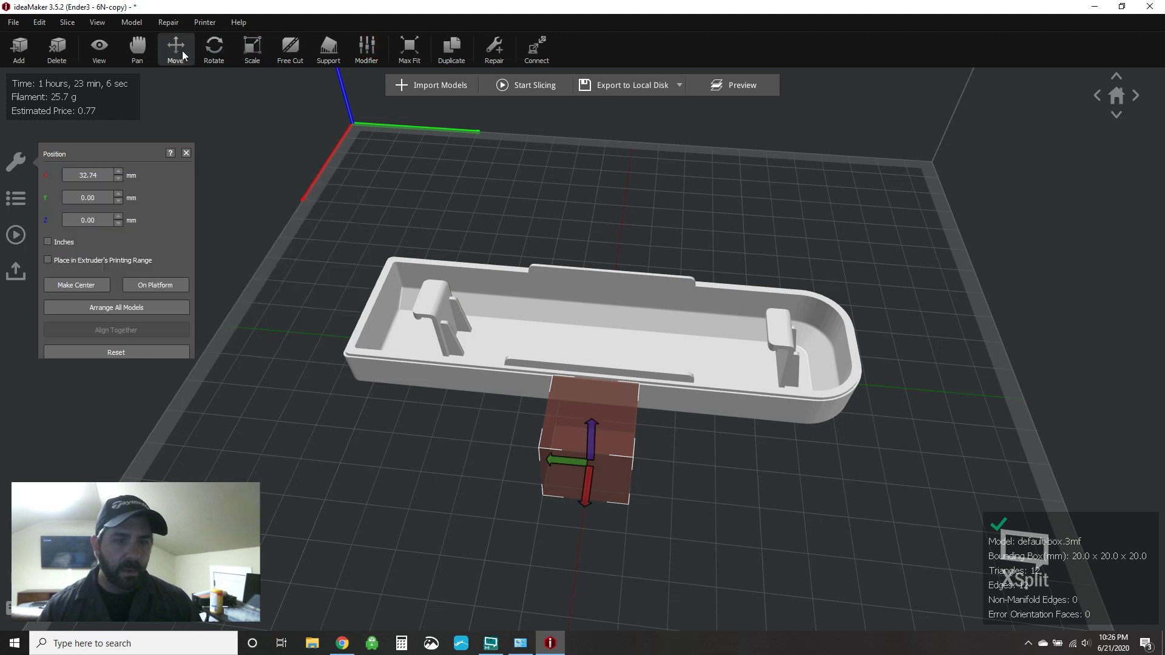
left_click_drag(619, 452, 489, 400)
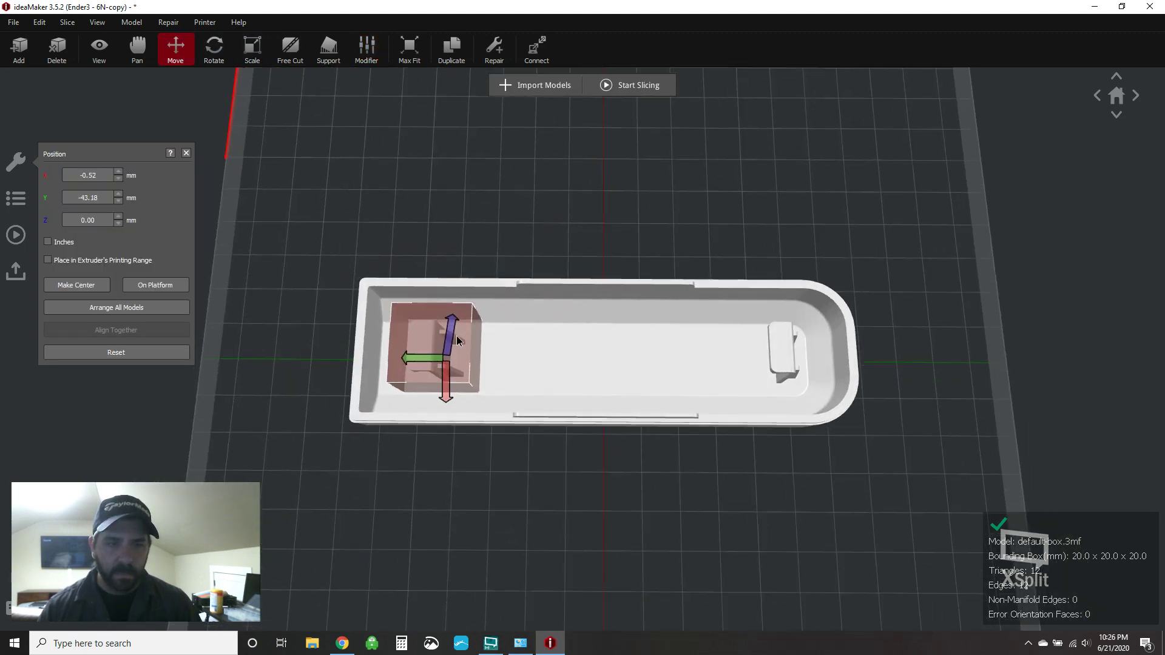
left_click_drag(457, 340, 537, 315)
left_click_drag(440, 337, 440, 331)
left_click_drag(606, 290, 483, 385)
Step: Reopen the box modifier's settings, leaving its type unchanged
left_click(367, 45)
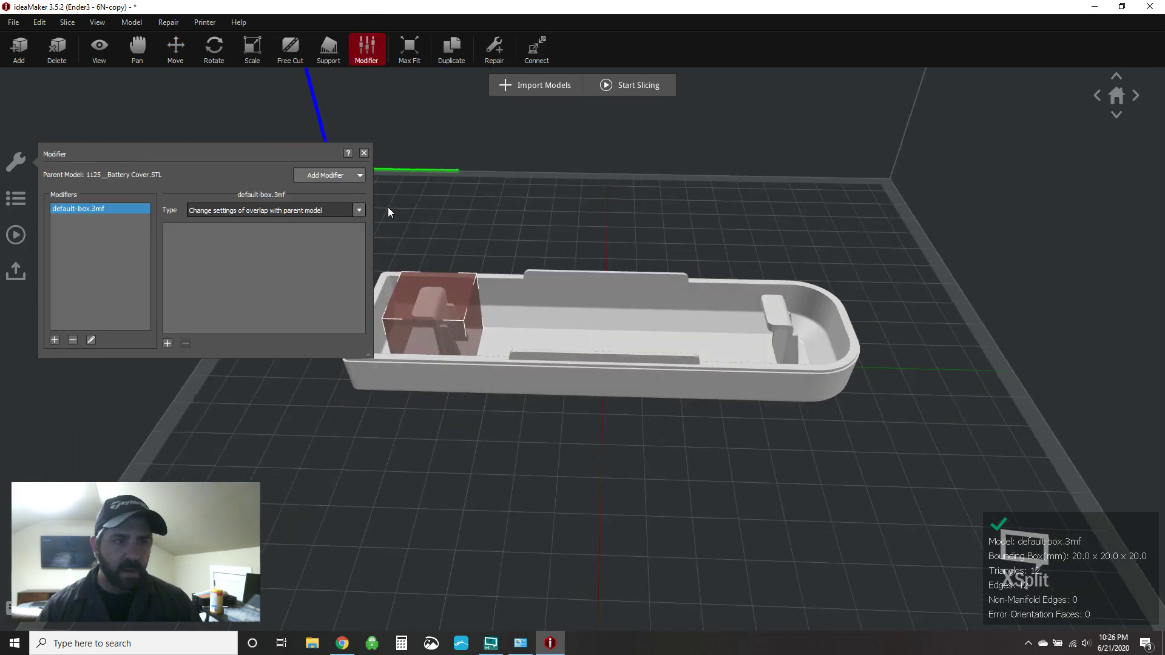
left_click(252, 212)
left_click(260, 210)
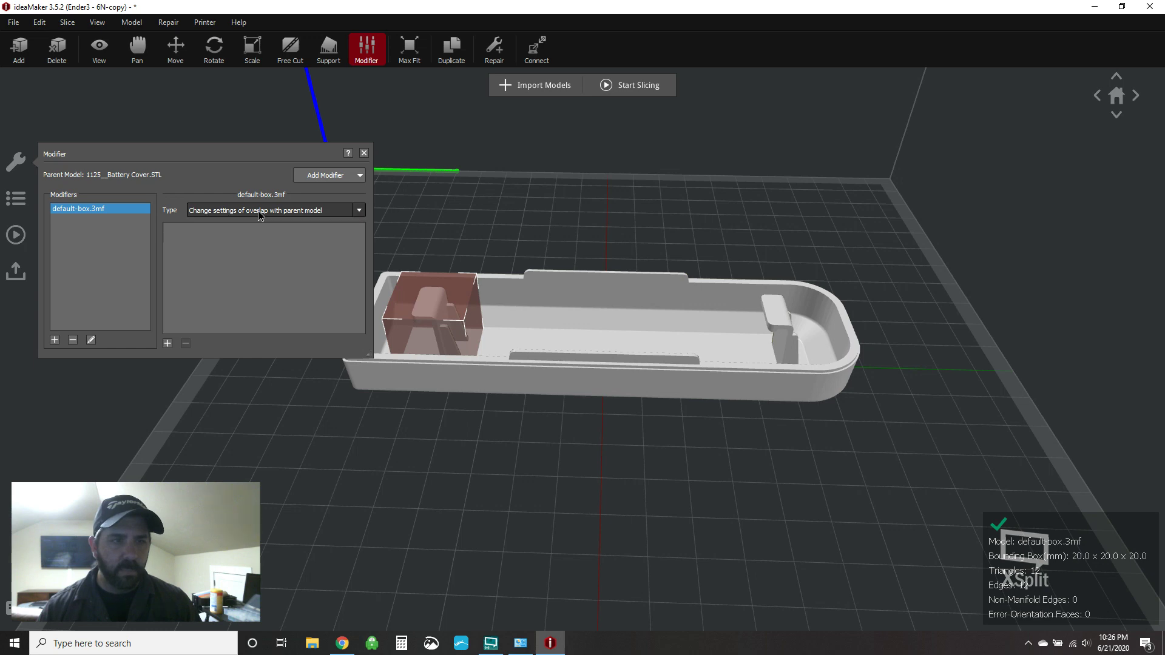
Step: Add all seven Speed settings to the box modifier's overrides
left_click(167, 343)
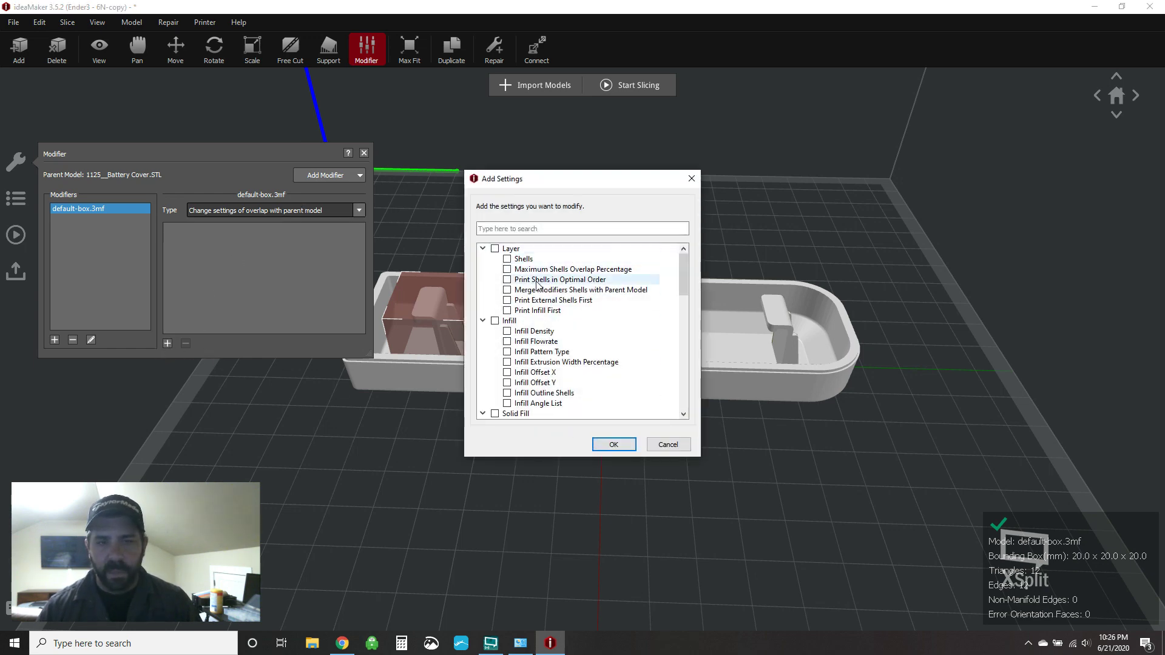
scroll(538, 284, "down", 15)
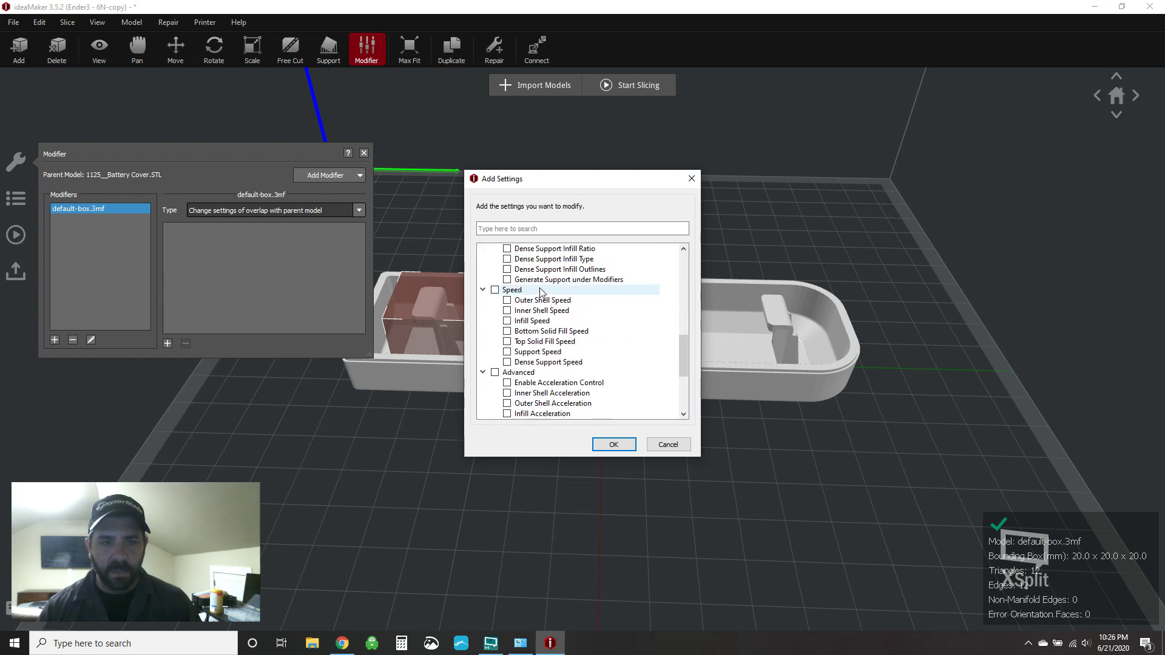
left_click(495, 291)
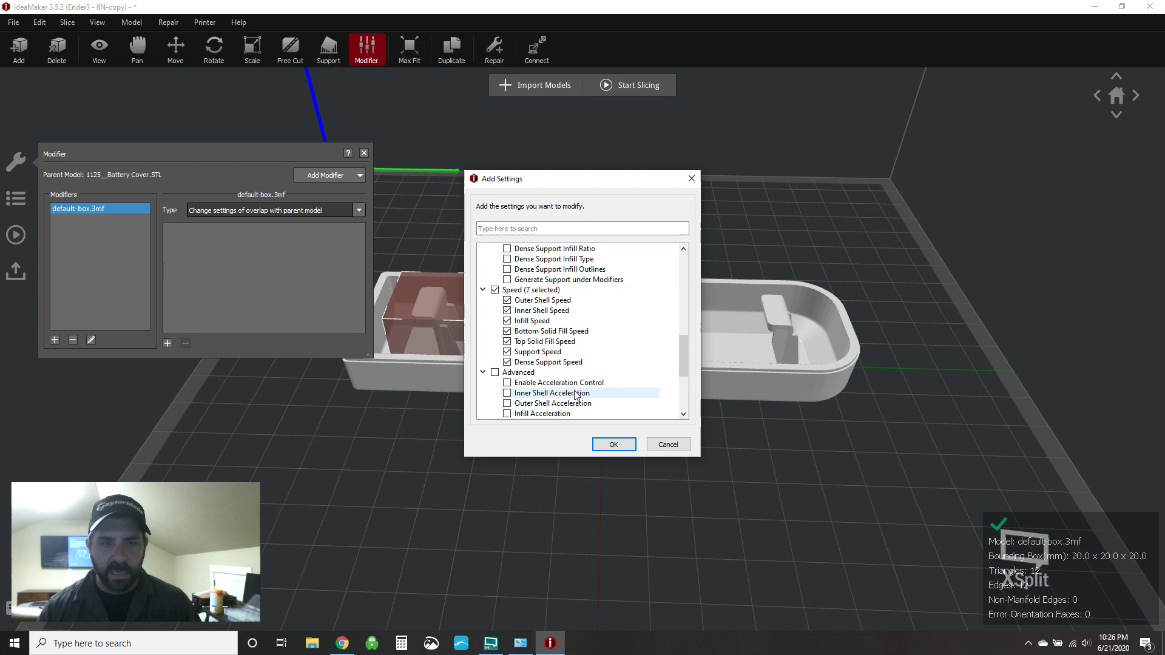
left_click(613, 446)
Step: Set all seven modifier speeds, Outer Shell through Dense Support, to 20 mm/s, then paste a copy of the box
double_click(285, 240)
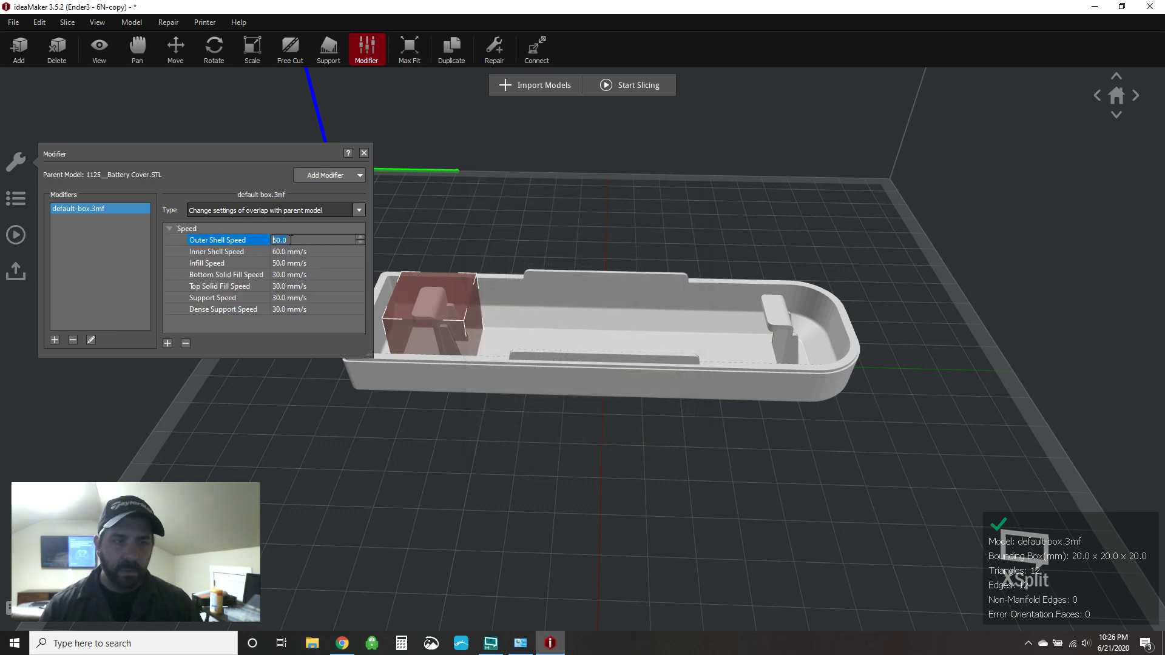
type("20")
key("Tab")
type("20")
key("Tab")
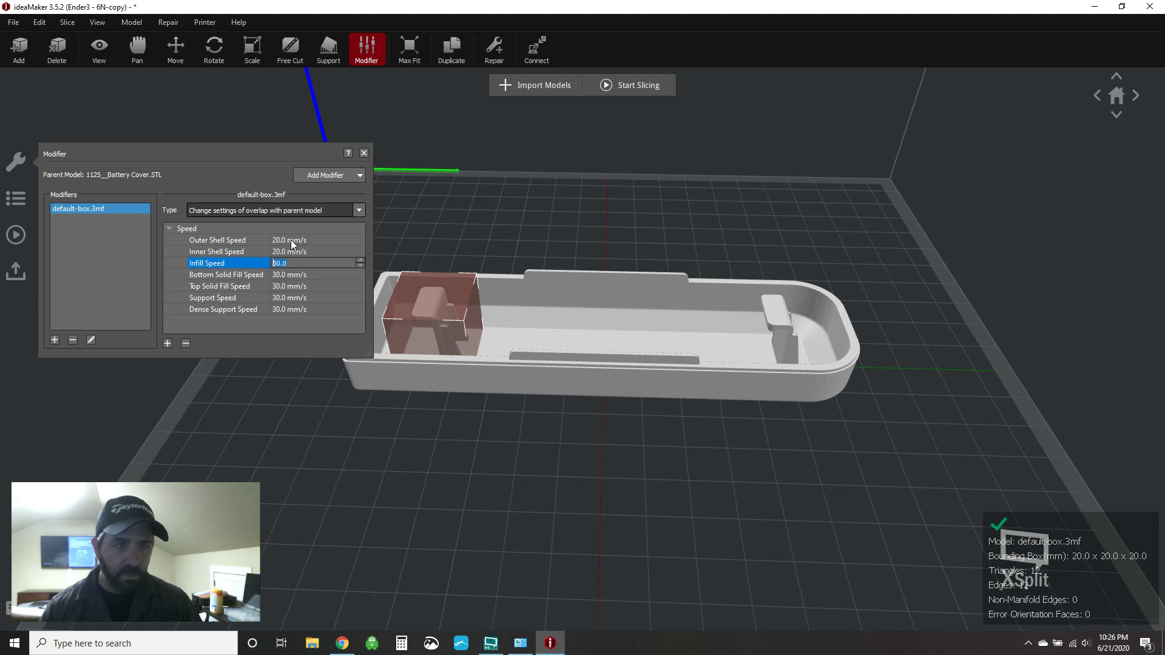
type("20")
key("Tab")
type("20")
key("Tab")
type("20")
key("Tab")
type("20")
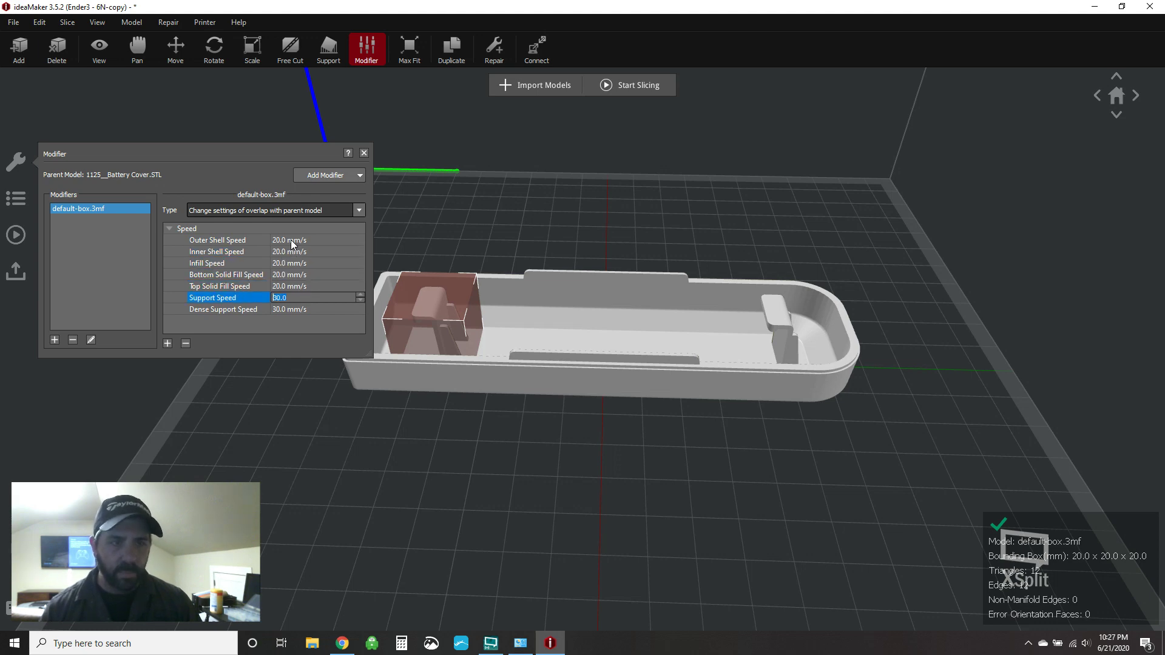
key("Tab")
type("20")
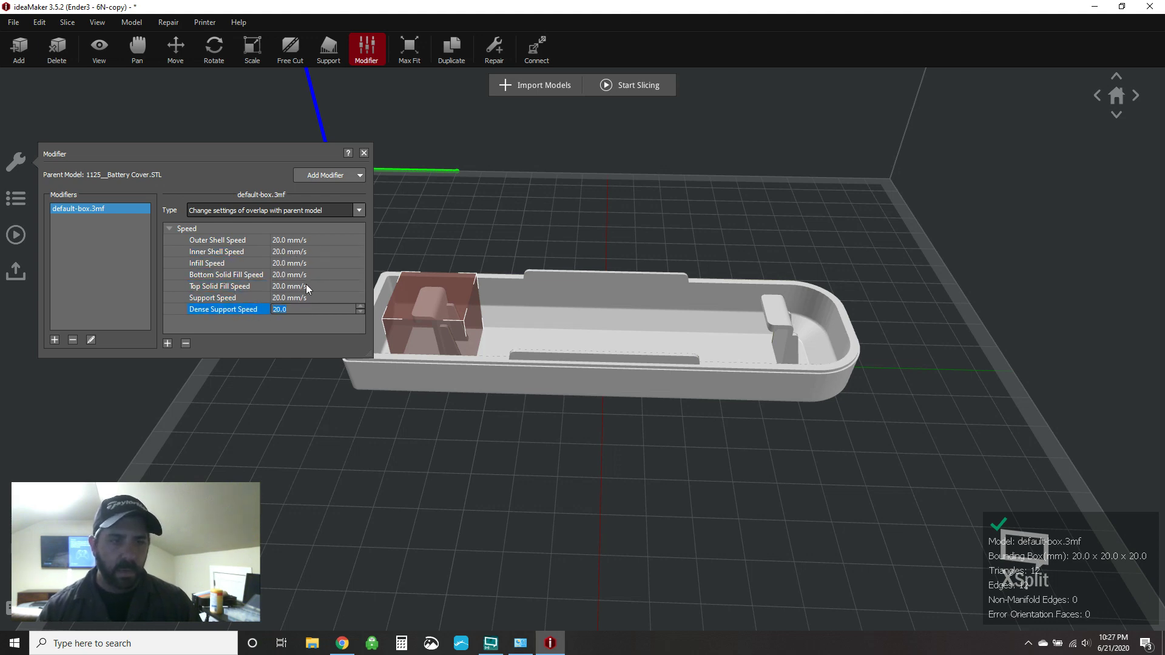
left_click(272, 334)
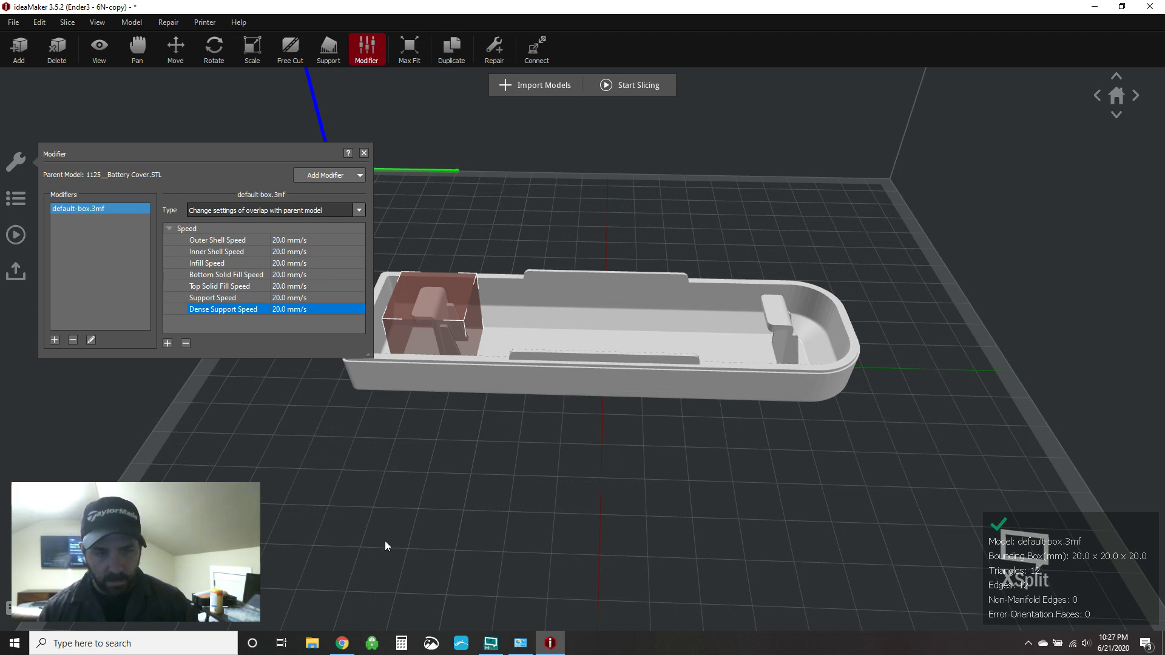
key("ctrl+v")
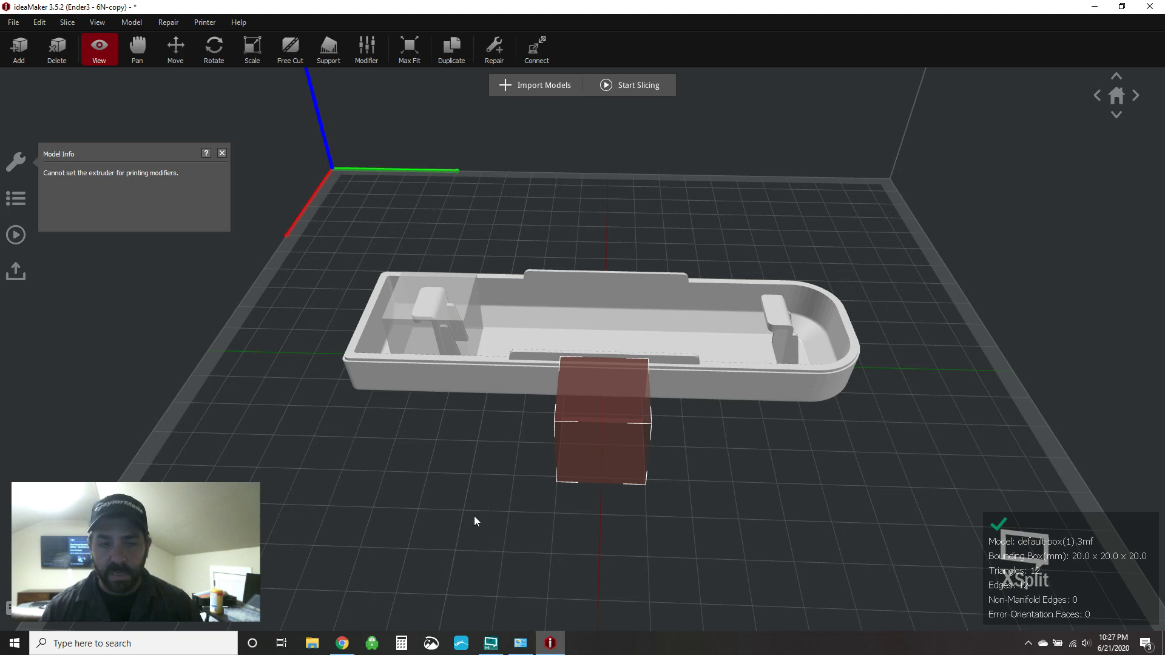
Step: Move the copied box modifier default-box(1).3mf over the clip at the cover's right end
left_click(176, 48)
left_click_drag(627, 454, 762, 351)
right_click_drag(762, 351, 825, 515)
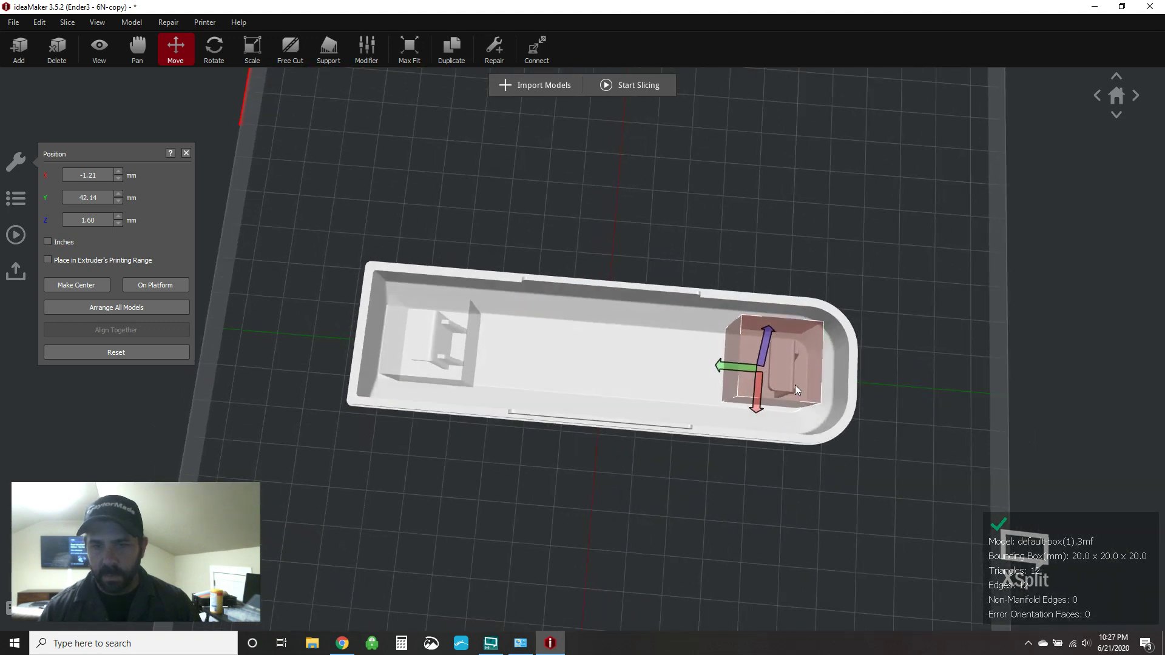
left_click_drag(796, 390, 796, 391)
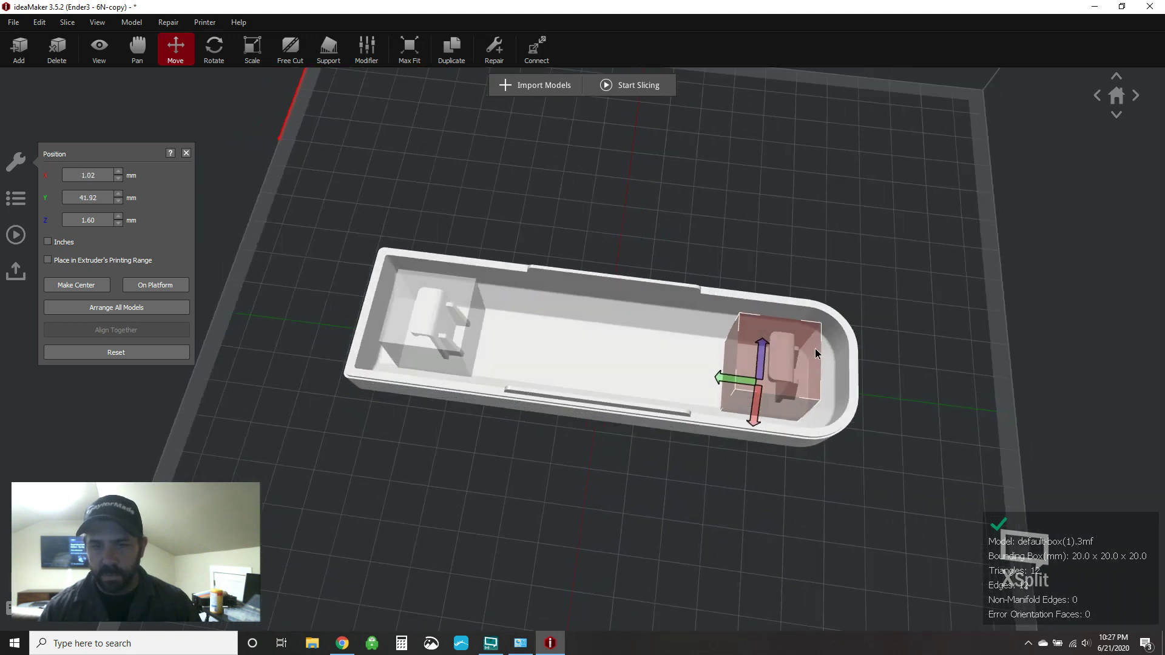
right_click_drag(815, 349, 802, 483)
Step: Reselect the right-end modifier box after clearing the battery cover selection
left_click(759, 344)
left_click(887, 439)
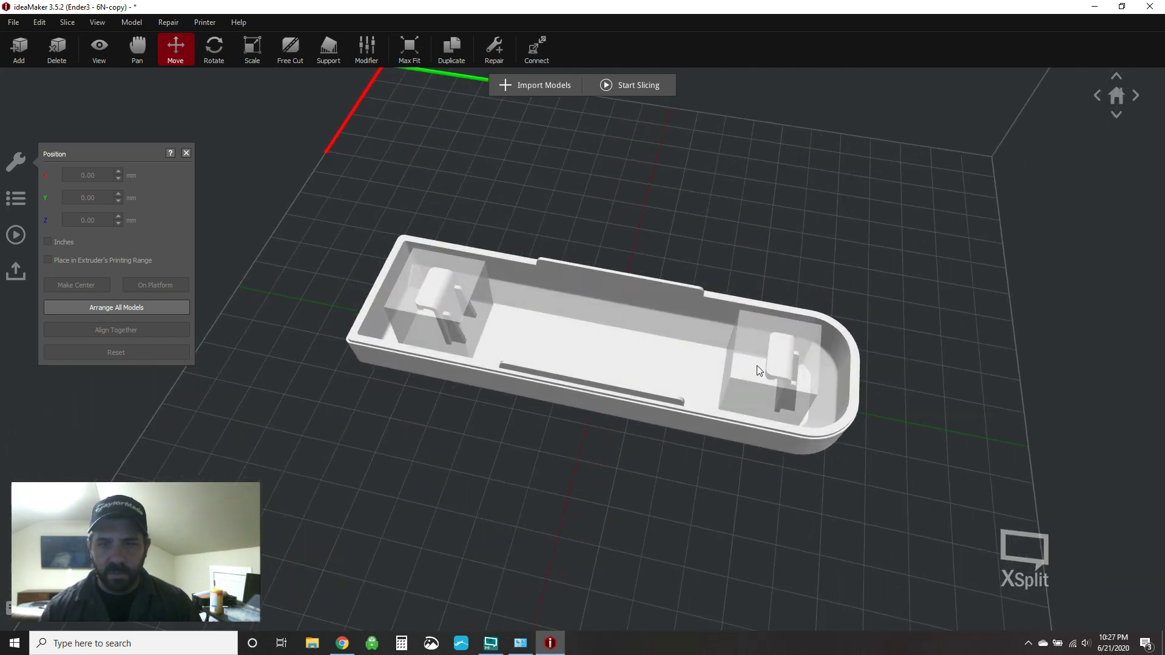
left_click(777, 366)
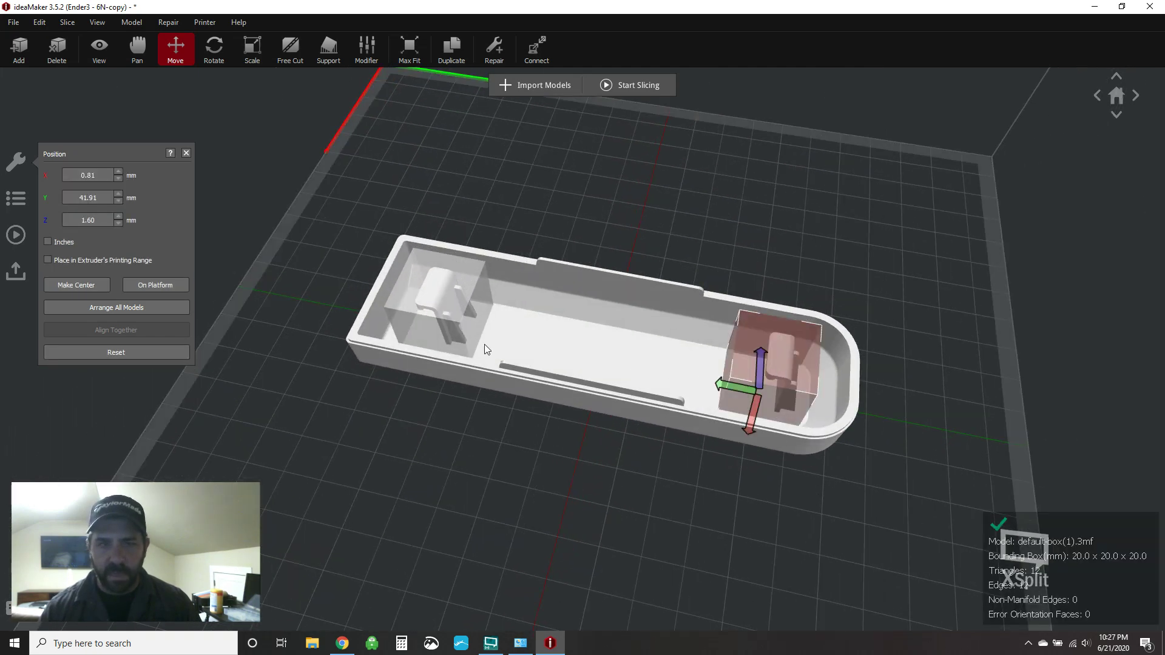
Step: Verify both modifier boxes carry 20 mm/s speeds in Modifier settings, then start slicing
left_click(367, 48)
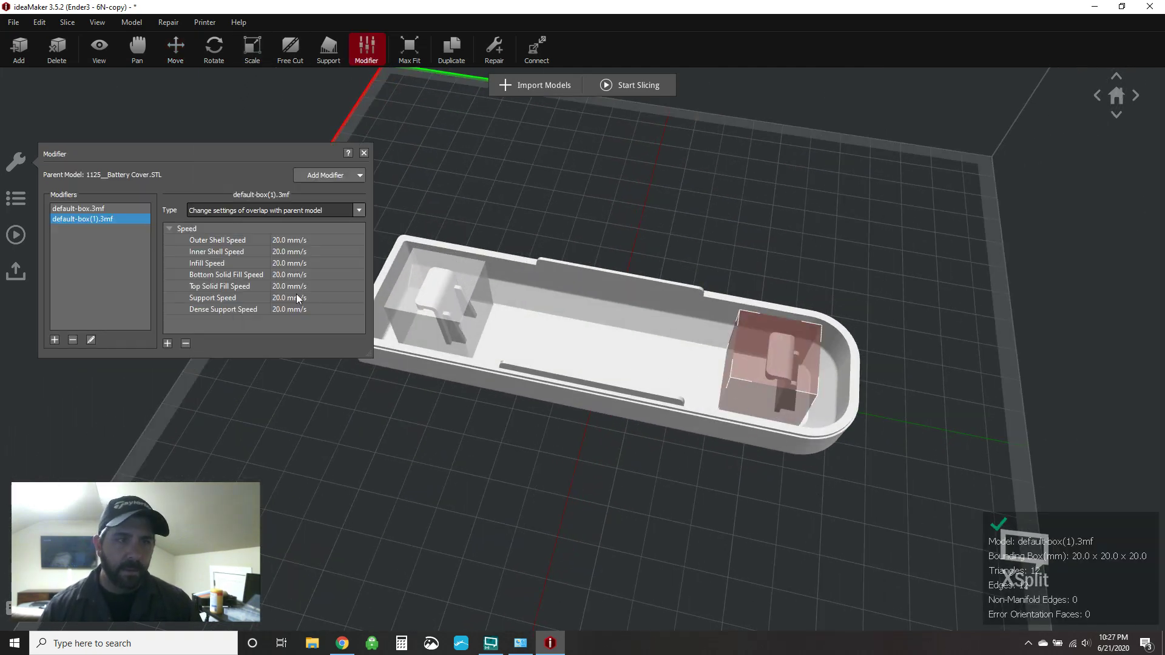
left_click(89, 209)
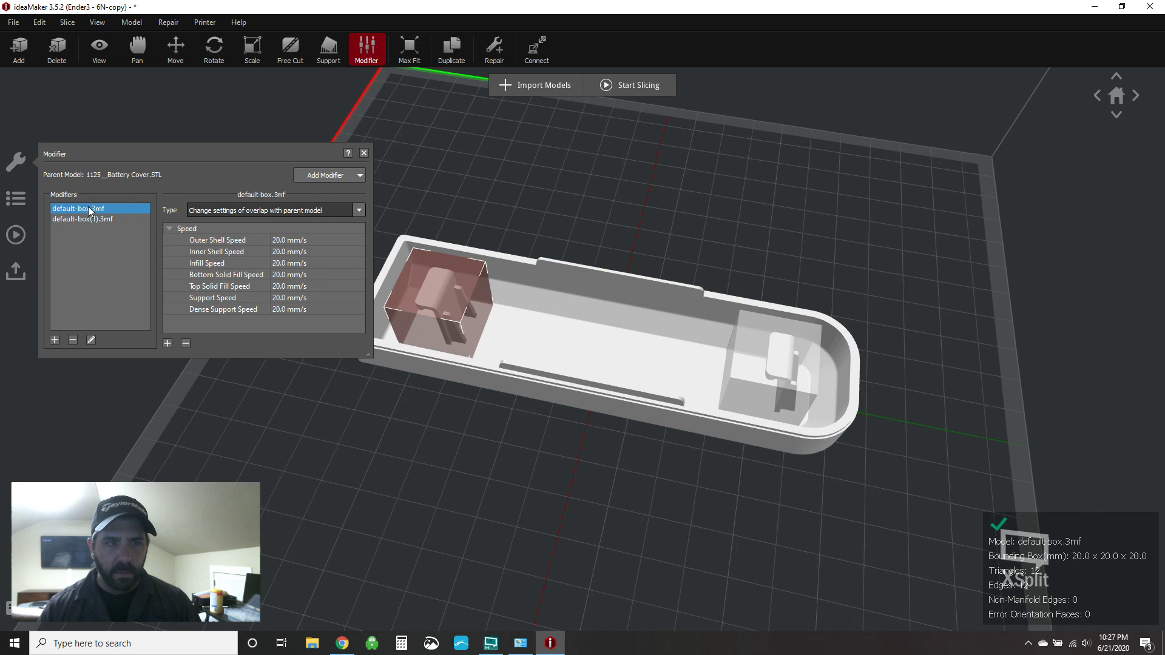
left_click(87, 220)
key("Up")
left_click(87, 220)
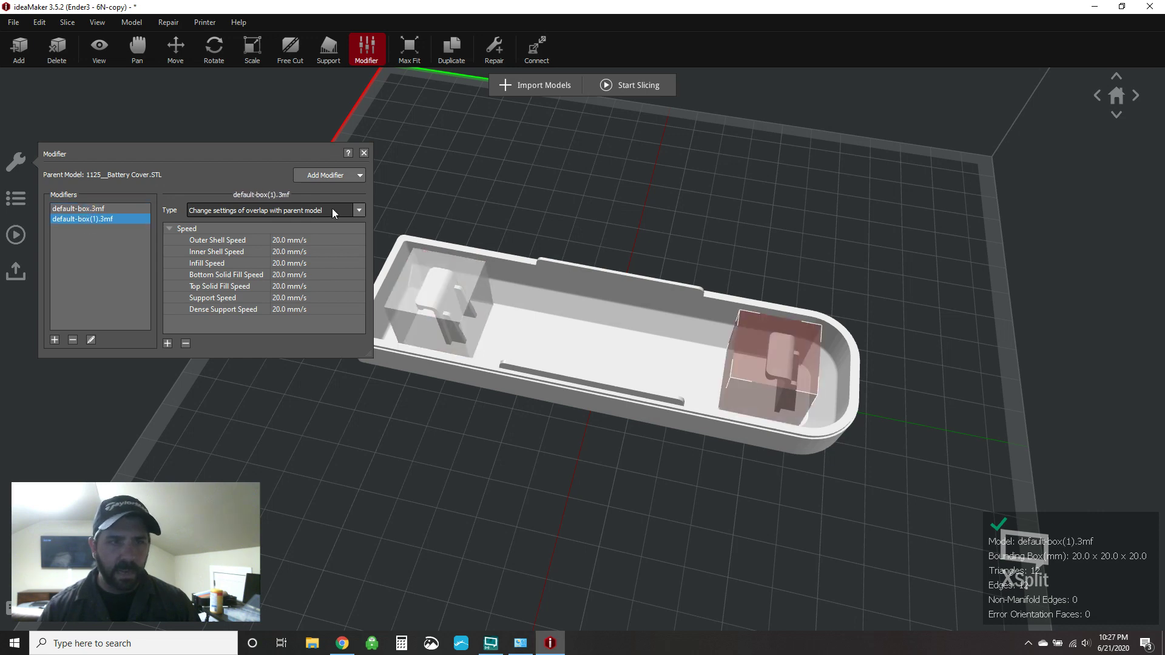
left_click(363, 152)
left_click(631, 85)
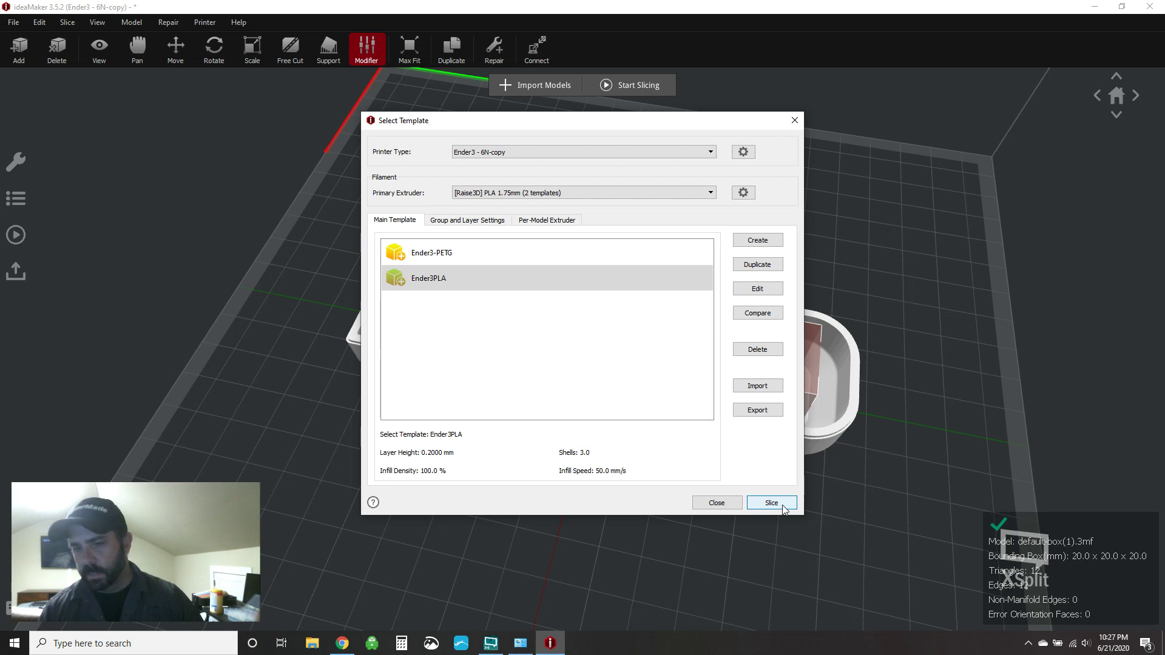
Step: Slice the battery cover with the Ender3PLA template and load the preview
left_click(781, 507)
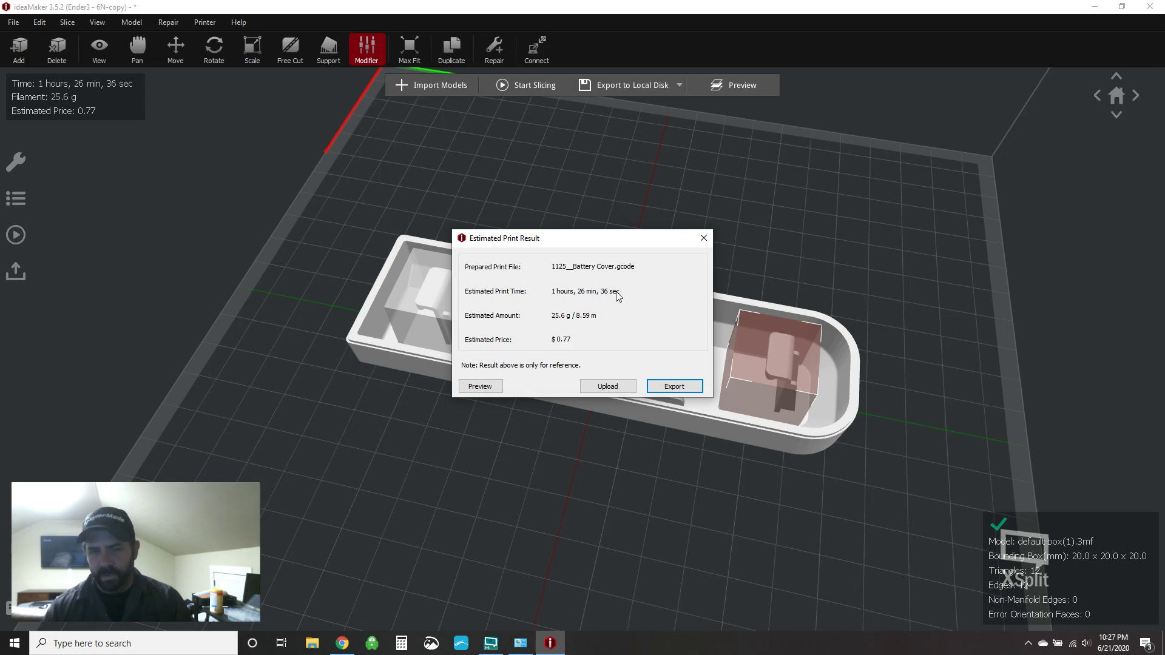
left_click(479, 391)
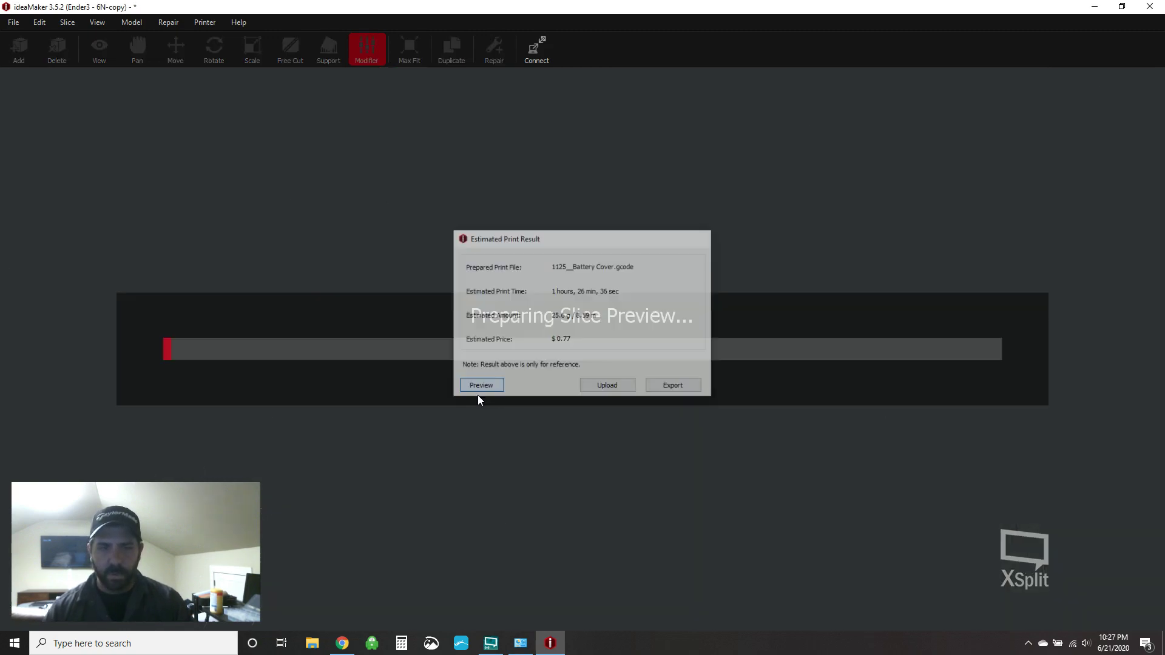
Step: Colour the preview by speed, inspect the blue 20 mm/s areas, and show only 60 layers
left_click_drag(721, 501, 450, 316)
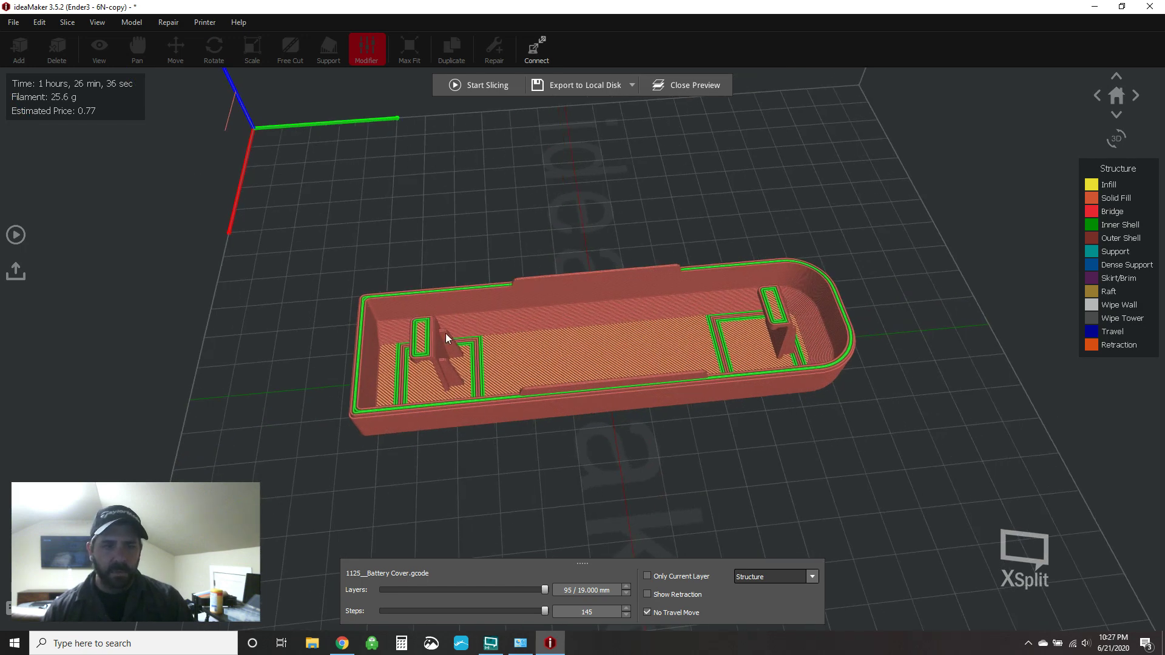
left_click(780, 577)
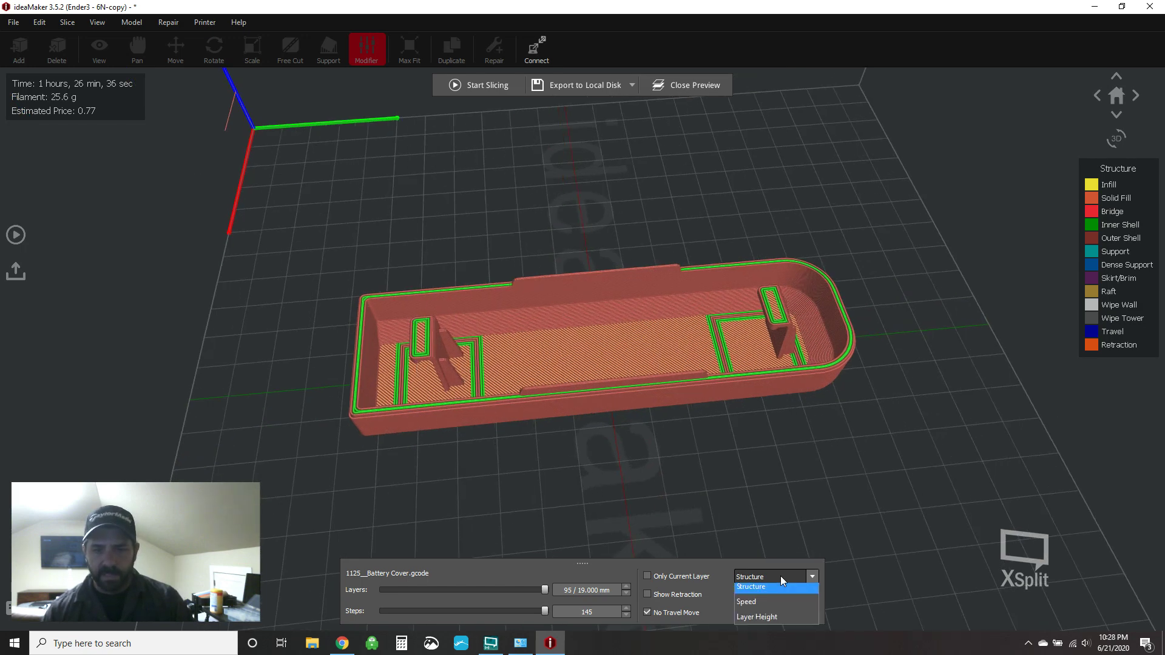
left_click(778, 617)
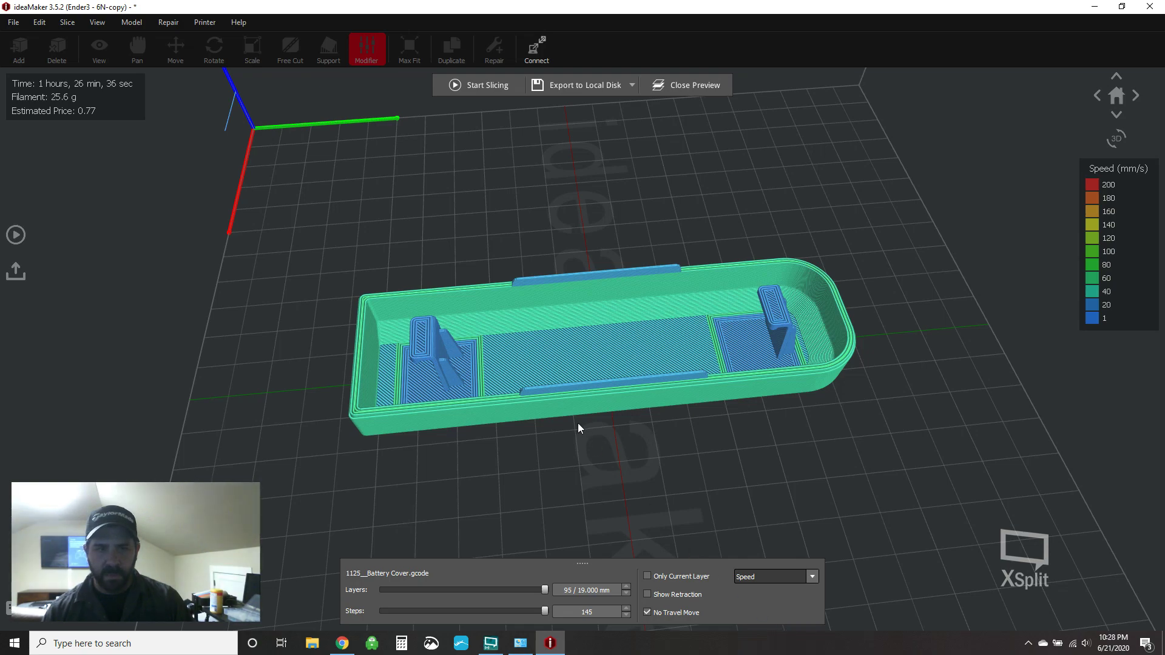
scroll(600, 399, "up", 4)
left_click_drag(623, 501, 821, 474)
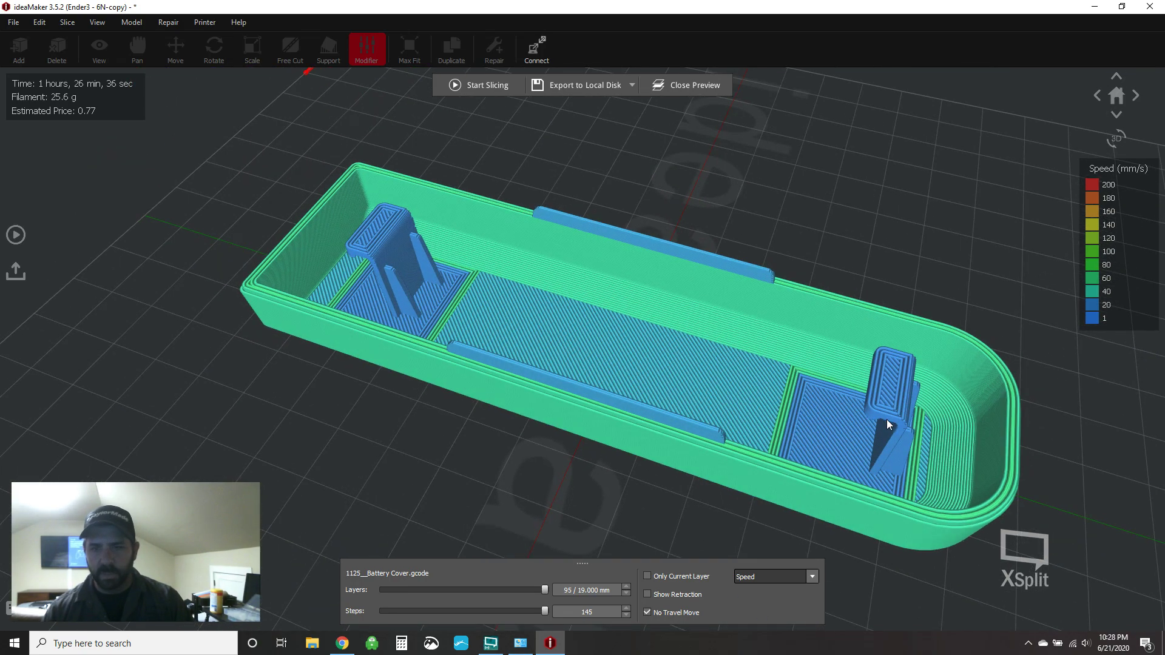
left_click_drag(890, 420, 1068, 311)
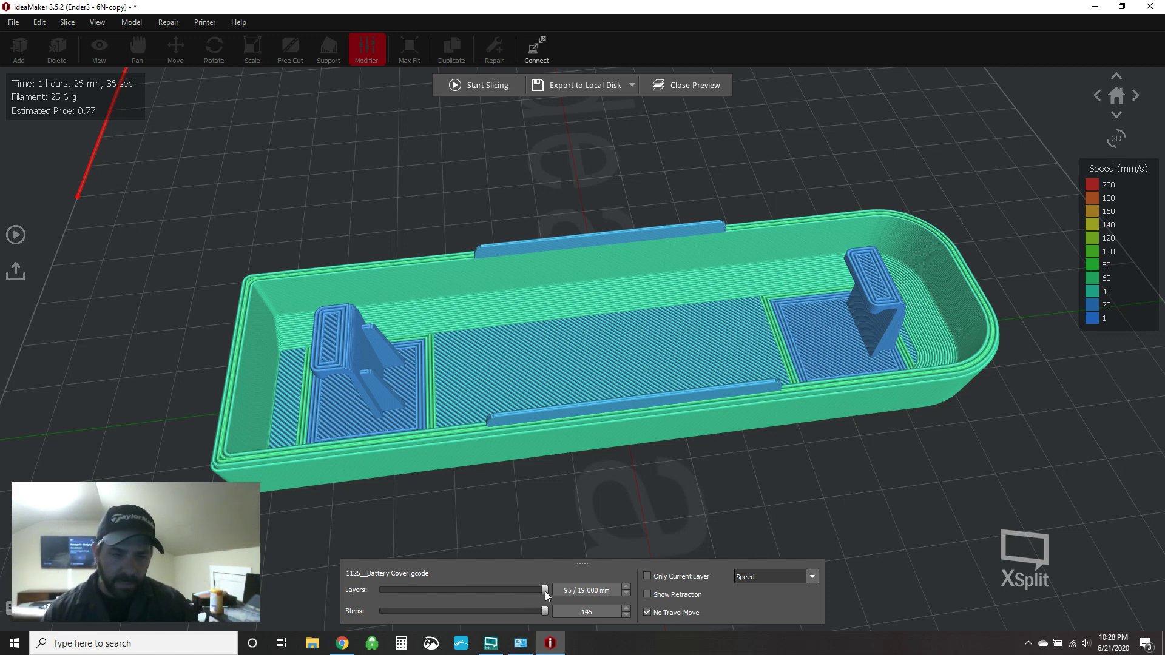
mouse_move(545, 590)
left_mouse_down()
mouse_move(448, 601)
mouse_move(563, 582)
left_mouse_up()
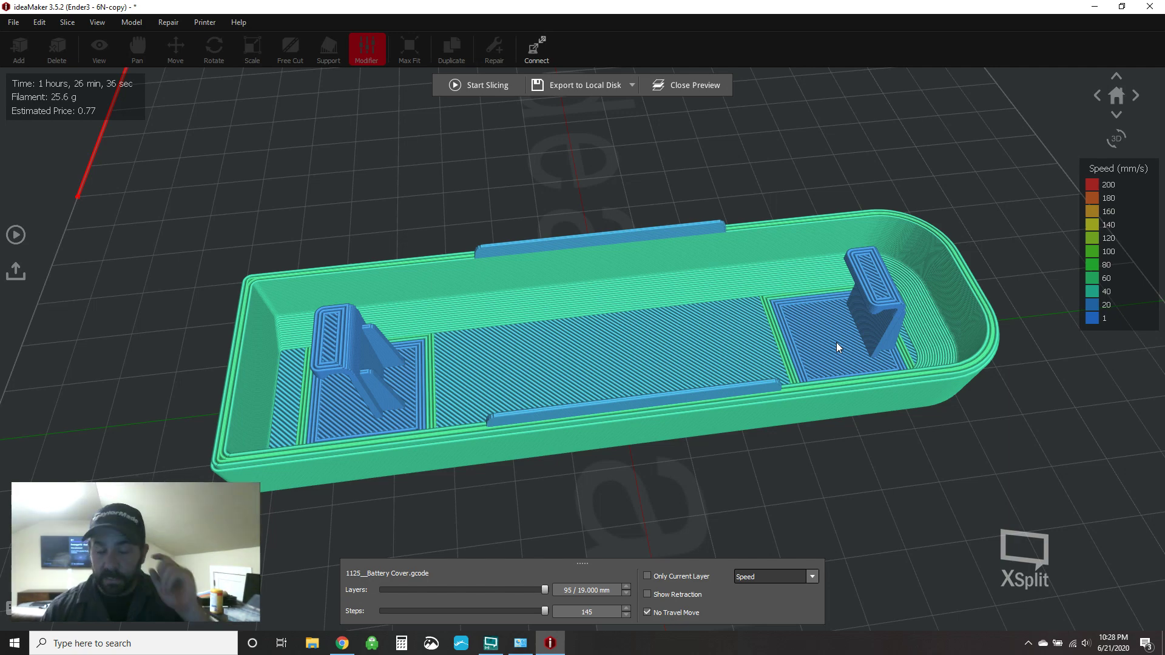
Step: Orbit and zoom the full 95-layer speed preview to review clips and slowed floor patches
left_click_drag(867, 484, 712, 264)
left_click_drag(860, 434, 861, 443)
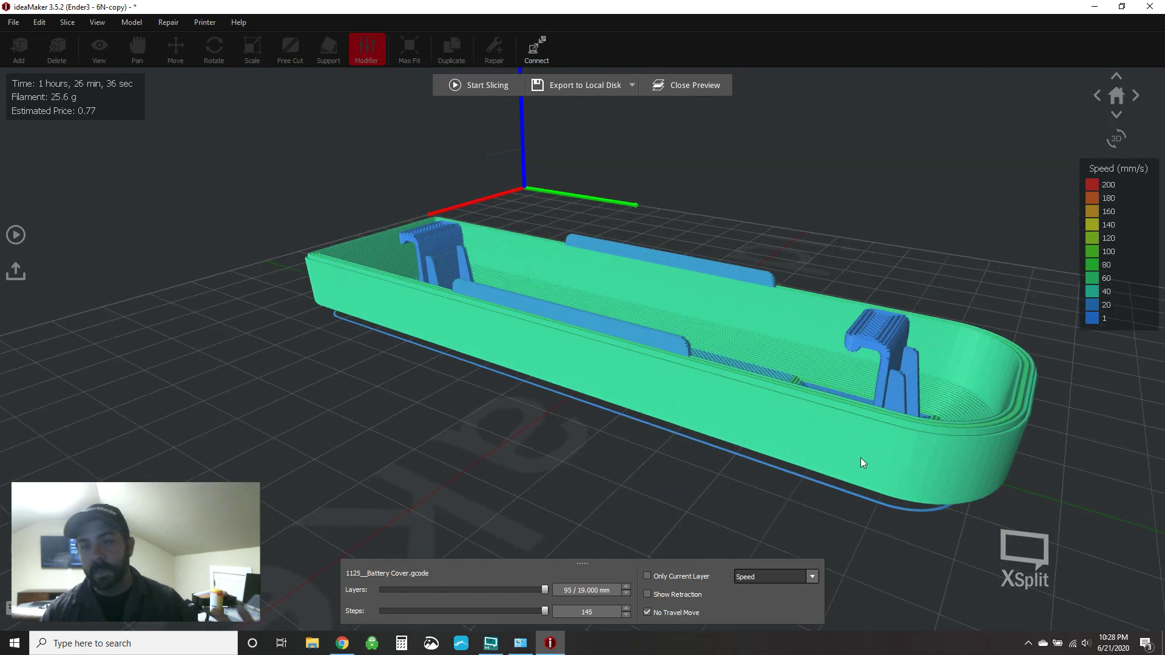